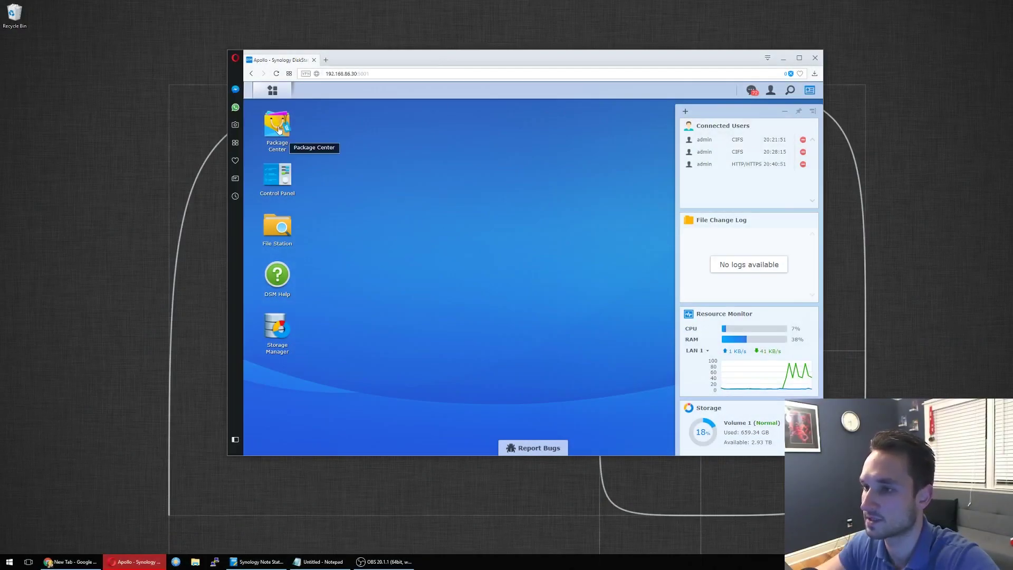
Step: Start installing the WordPress package from All Packages in Package Center
{"action": "left_click", "coordinate": [292, 146]}
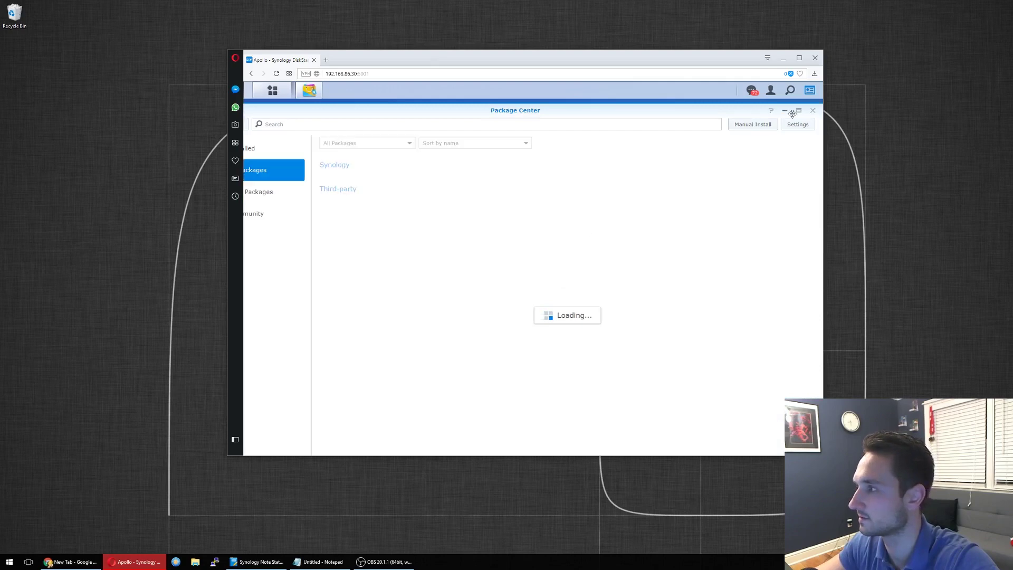
{"action": "left_click", "coordinate": [296, 151]}
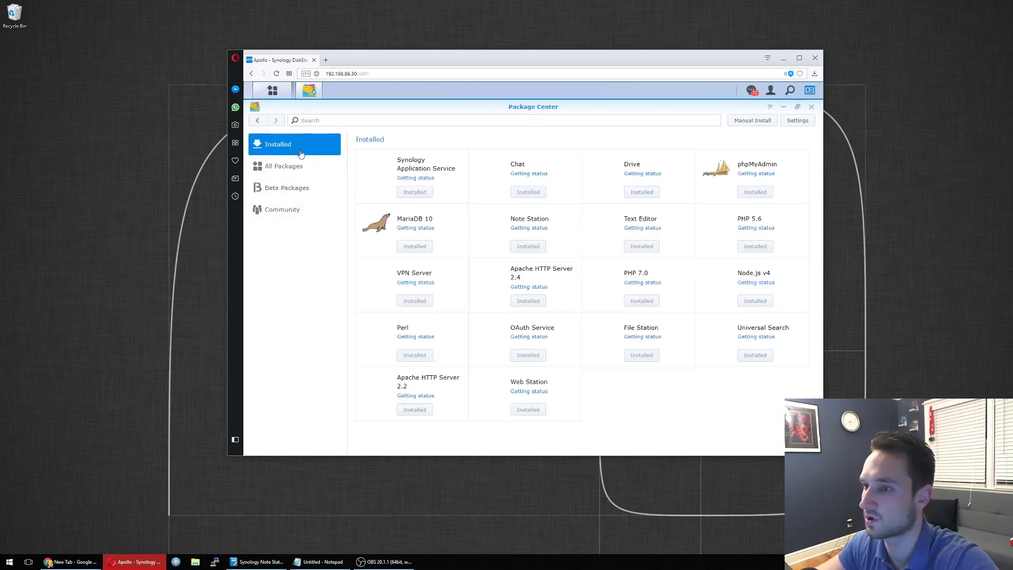
{"action": "left_click", "coordinate": [283, 165]}
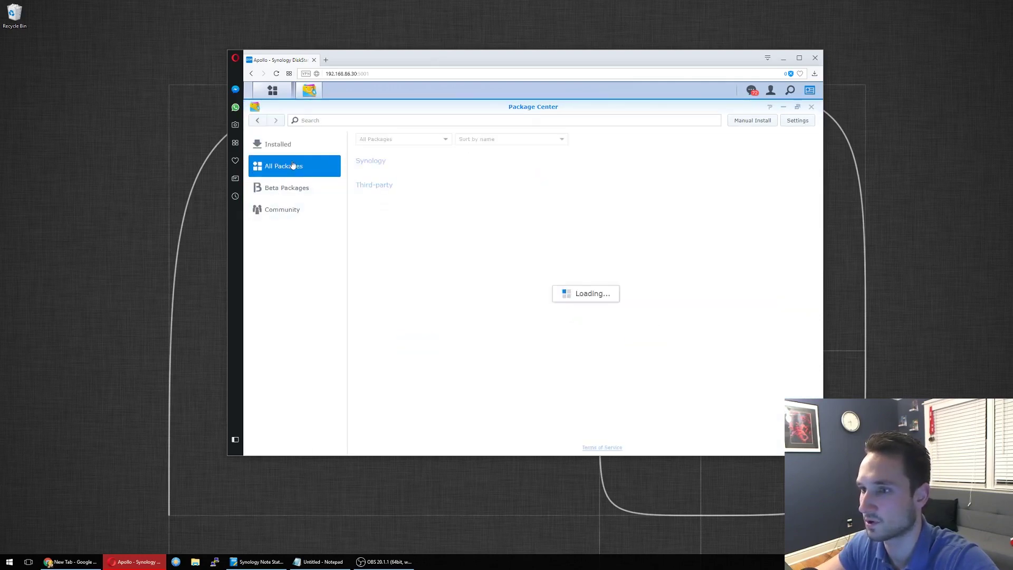
{"action": "scroll", "coordinate": [559, 327], "scroll_direction": "down", "scroll_amount": 15}
{"action": "left_click", "coordinate": [656, 425]}
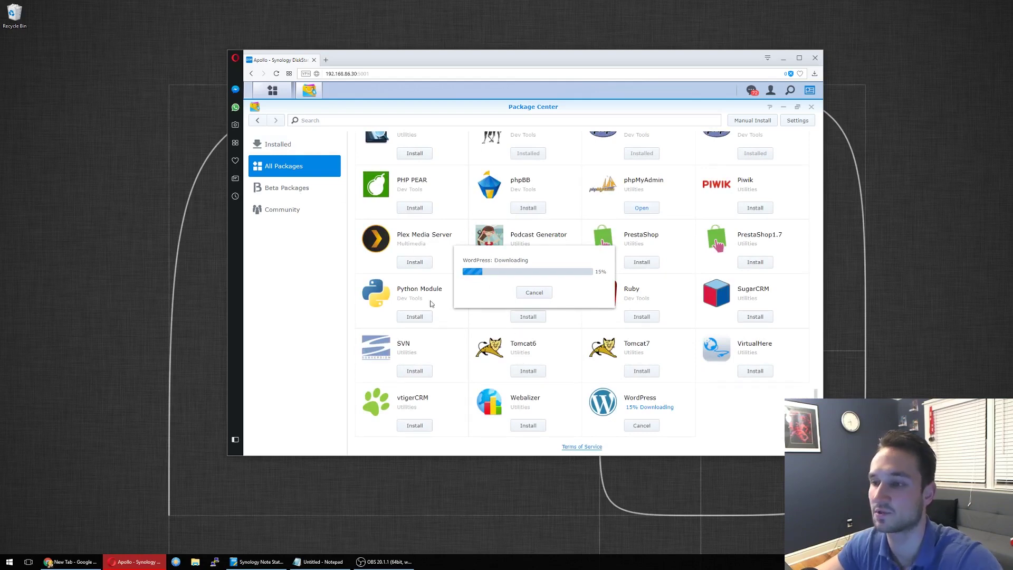
Step: Wait for the WordPress download to finish until setup asks for MariaDB 10 root credentials
{"action": "scroll", "coordinate": [517, 330], "scroll_direction": "up", "scroll_amount": 2}
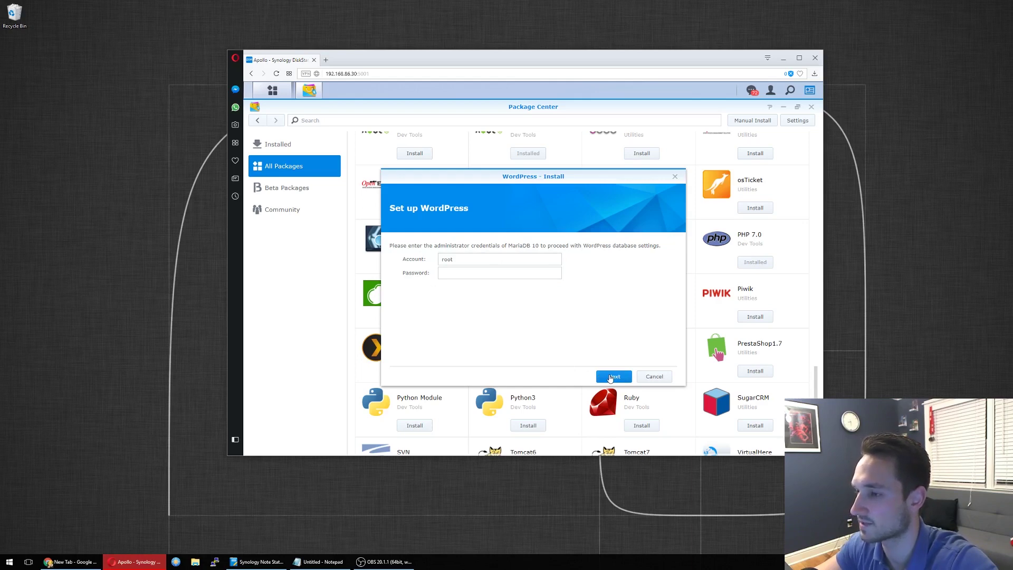
Step: Set a password for database user wordpress_user and reach the Confirm settings summary
{"action": "left_click", "coordinate": [612, 376]}
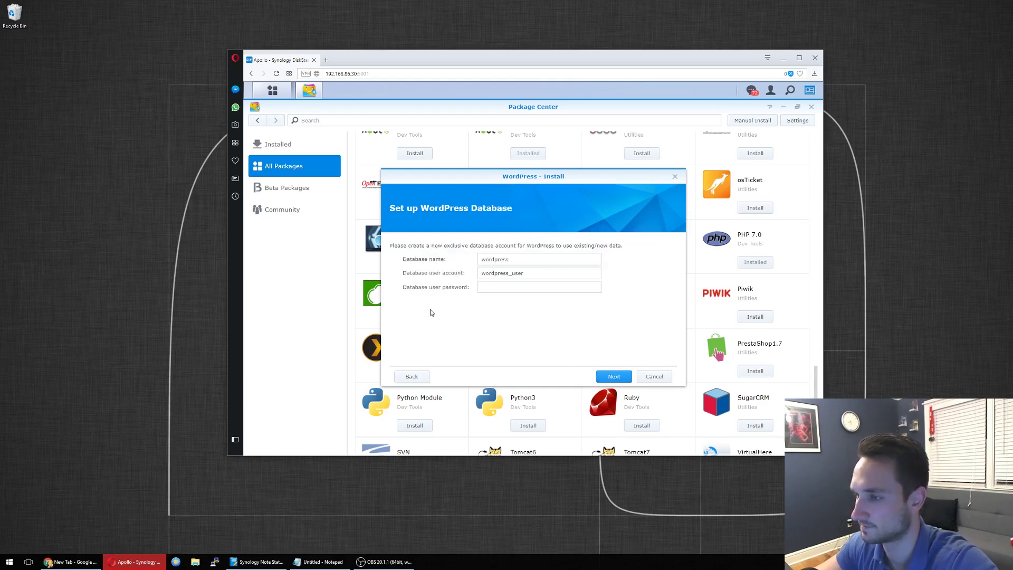
{"action": "left_click", "coordinate": [488, 286]}
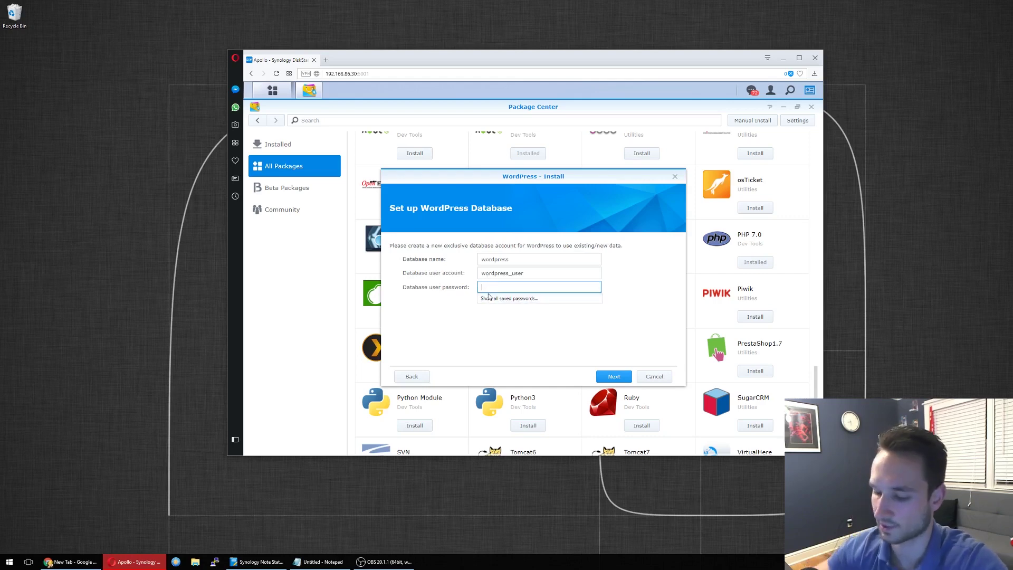
{"action": "type", "text": "p"}
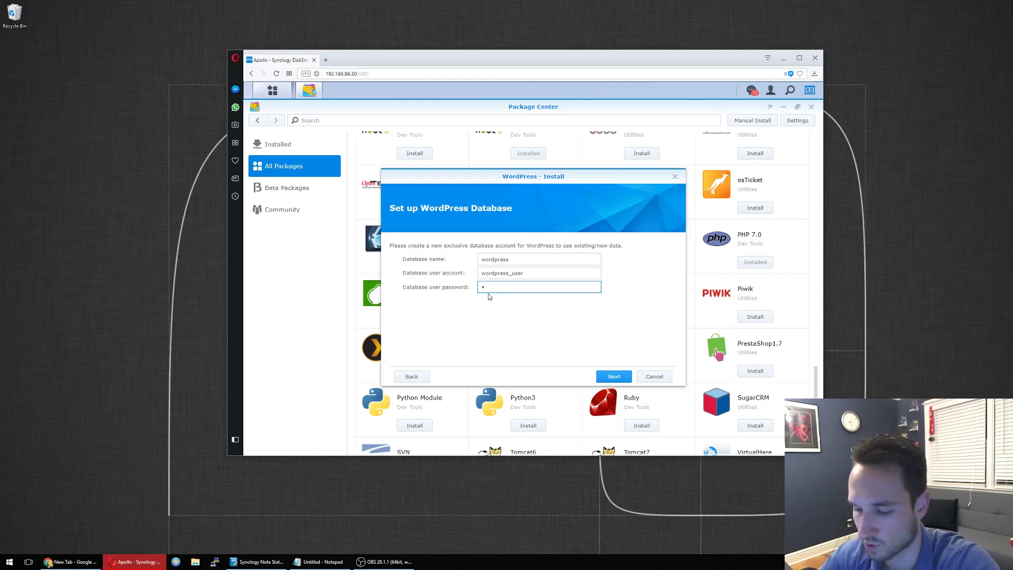
{"action": "type", "text": "assword"}
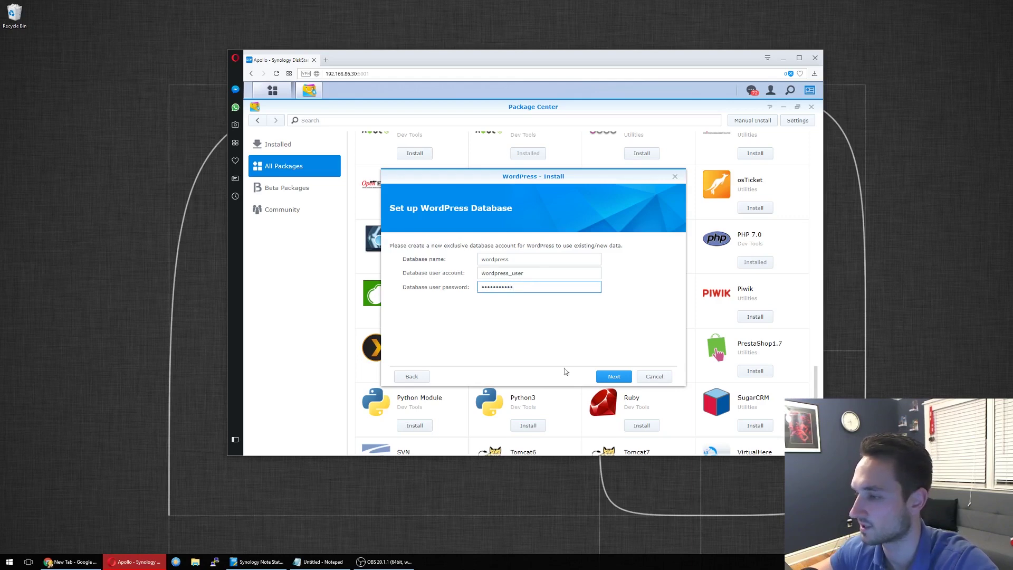
{"action": "left_click", "coordinate": [614, 378]}
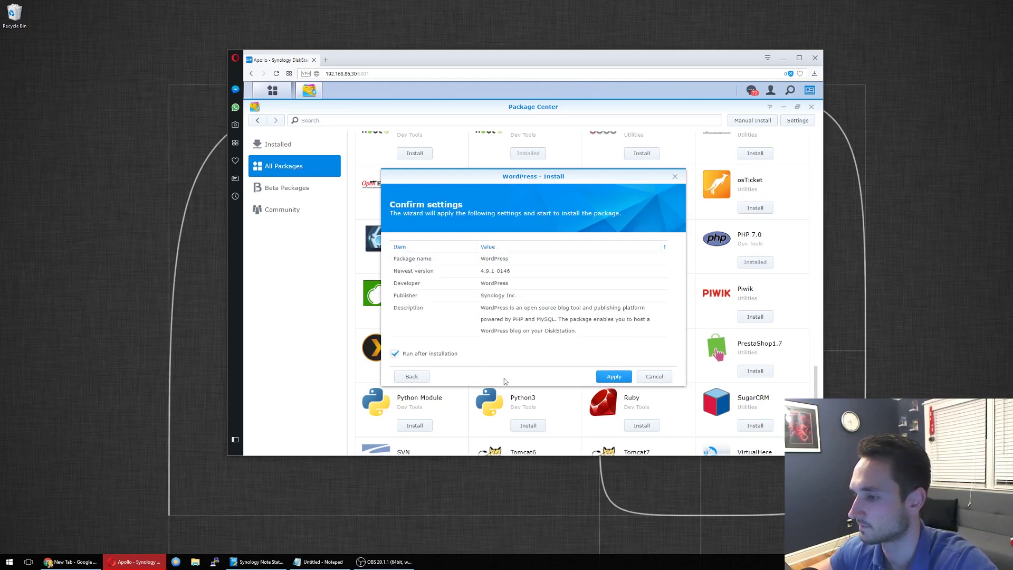
Step: Apply the settings and let WordPress 4.9.1-0146 finish installing into the main menu
{"action": "left_click", "coordinate": [613, 377]}
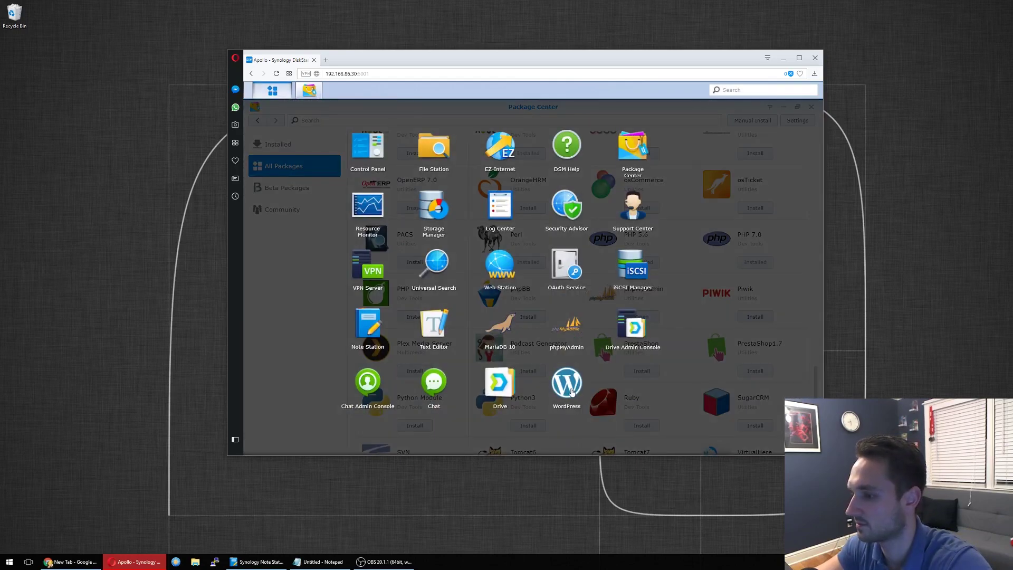
Step: Launch WordPress in English (United States), entering site title 'tech core duo' and an admin username
{"action": "left_click", "coordinate": [572, 392]}
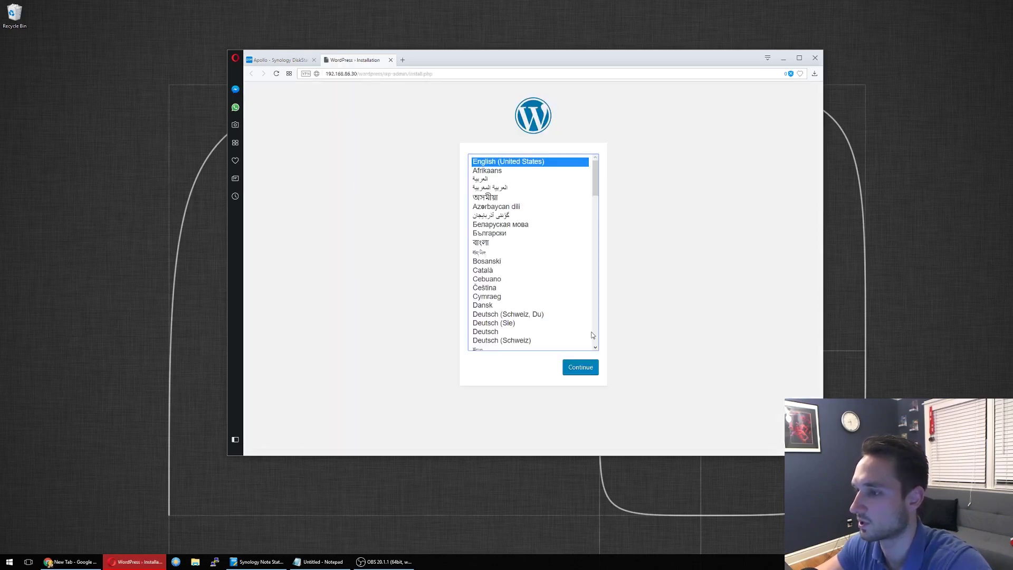
{"action": "left_click", "coordinate": [588, 368]}
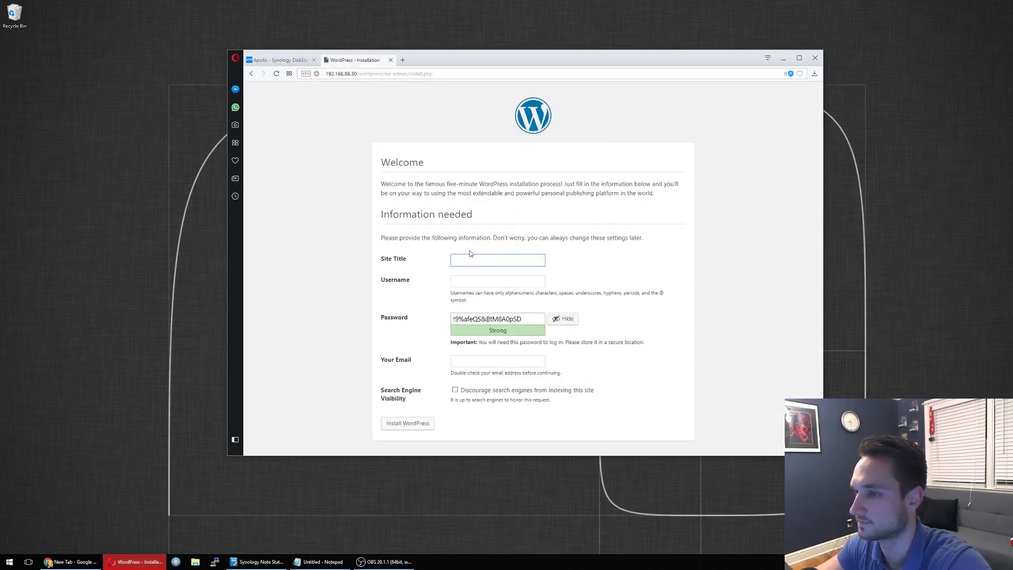
{"action": "type", "text": "tech"}
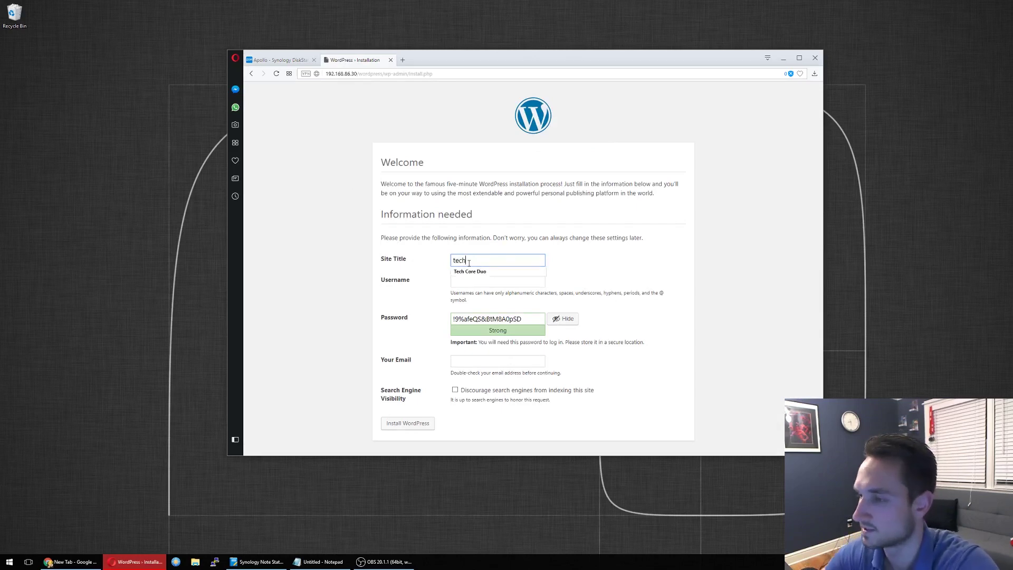
{"action": "type", "text": " core duo"}
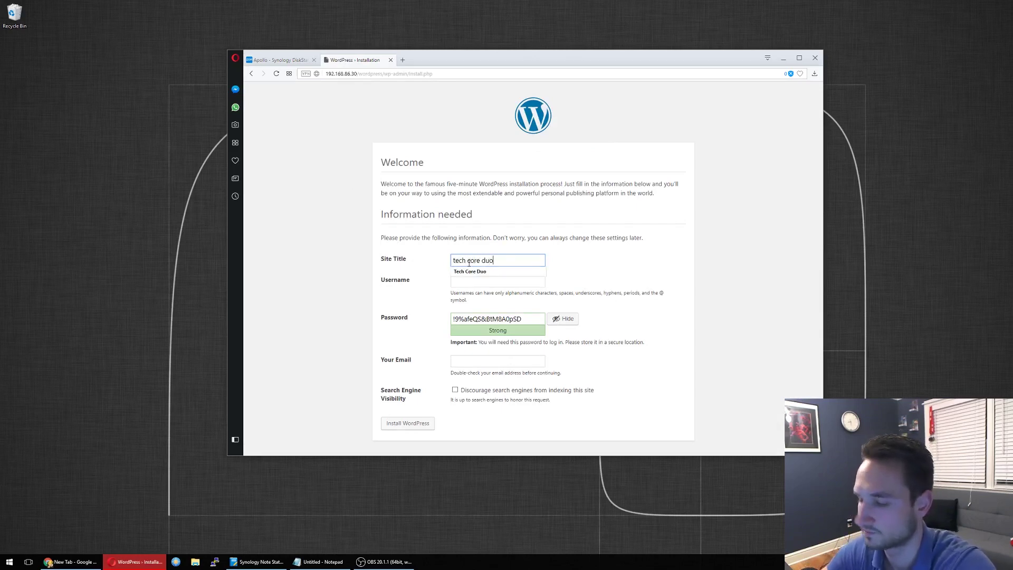
{"action": "key", "text": "Tab"}
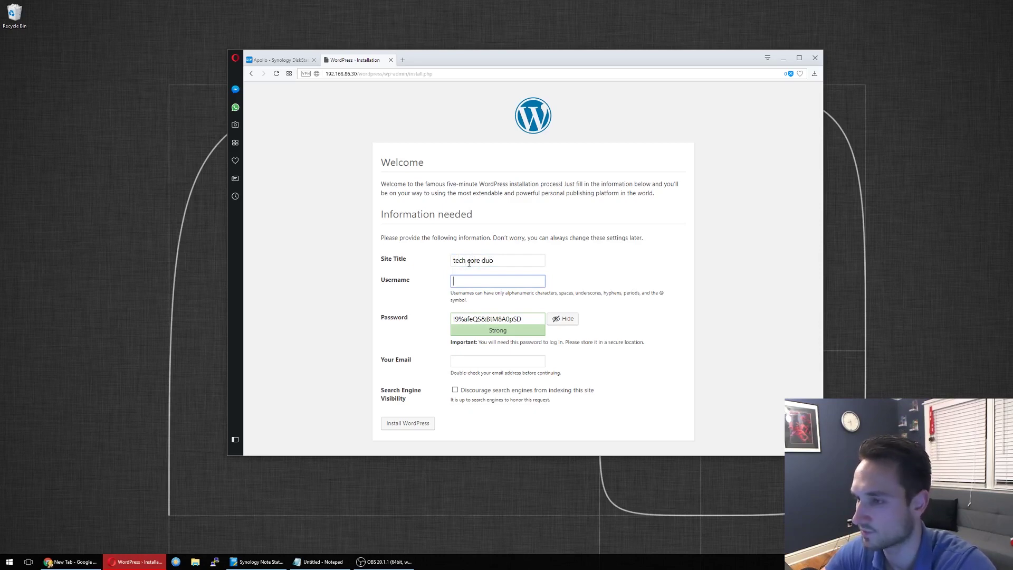
{"action": "type", "text": "techcor"}
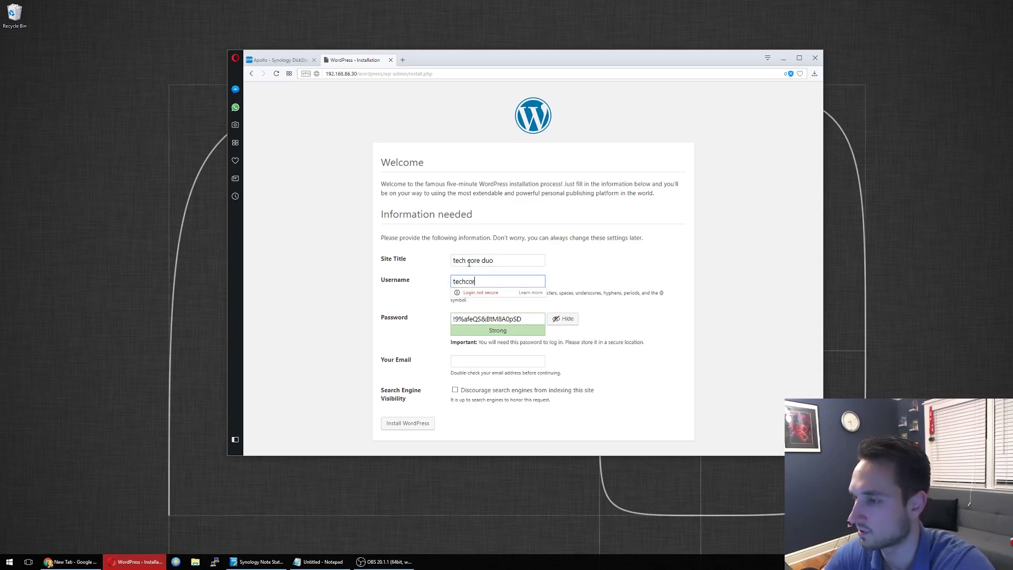
{"action": "type", "text": "eduo"}
{"action": "key", "text": "Tab"}
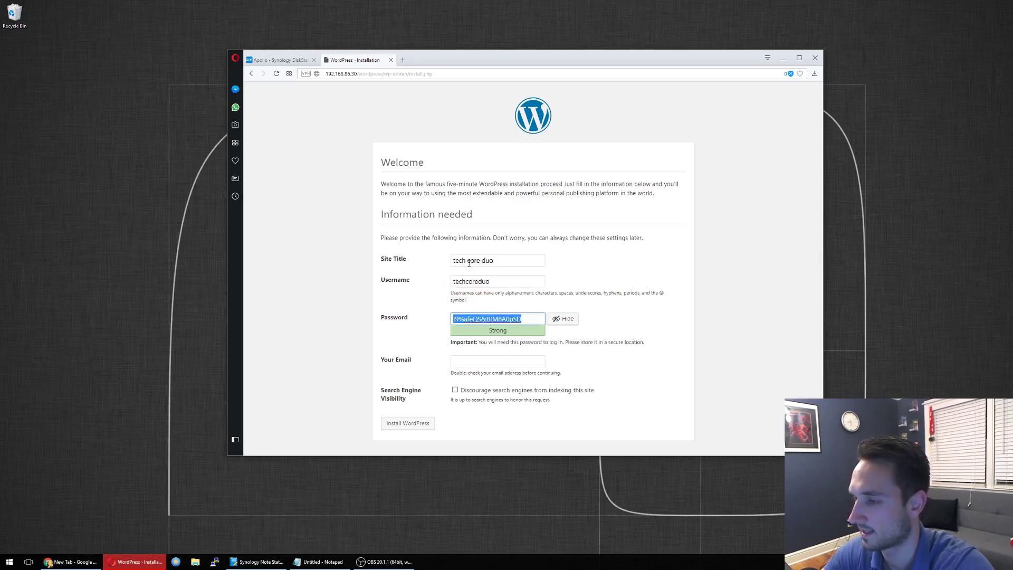
Step: Enter and confirm a weak admin password, fill in the admin e-mail, and install WordPress
{"action": "type", "text": "testtest"}
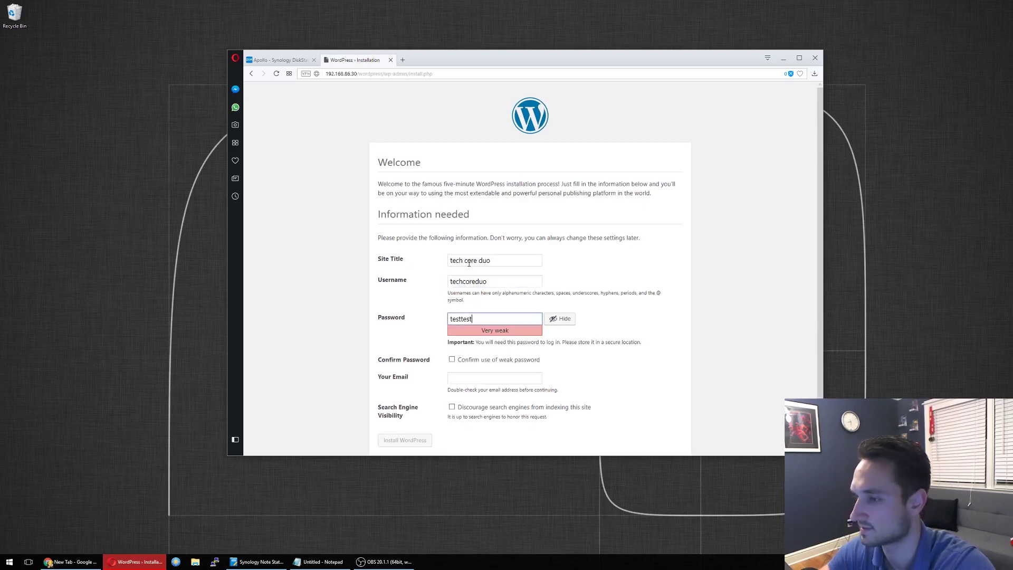
{"action": "left_click", "coordinate": [451, 359]}
{"action": "left_click", "coordinate": [460, 379]}
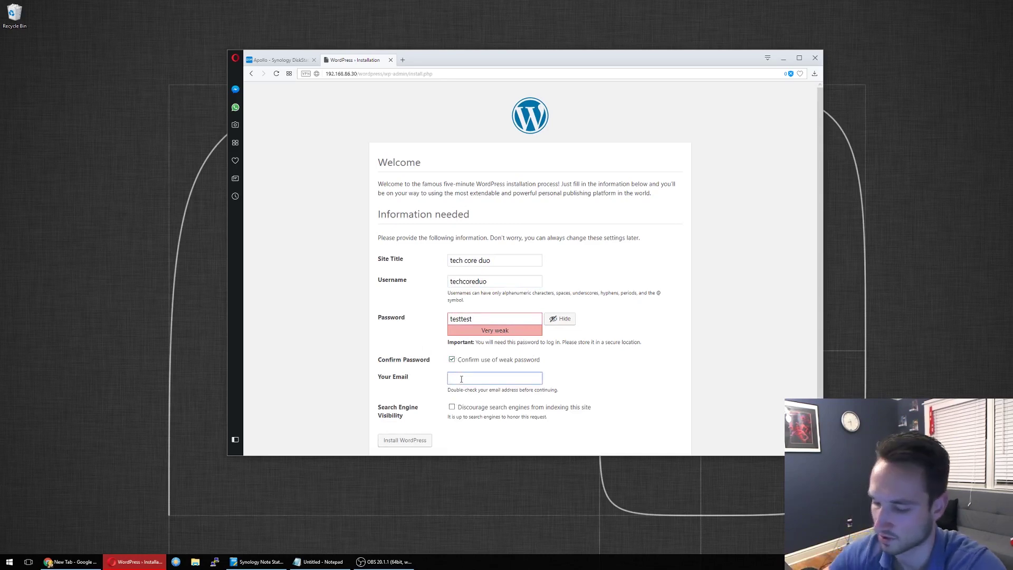
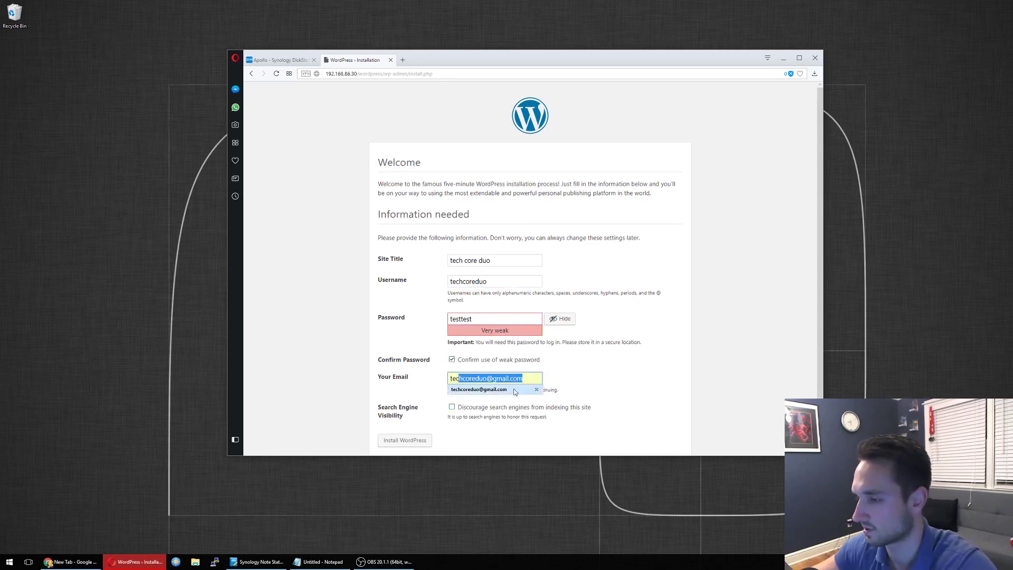
{"action": "left_click", "coordinate": [516, 391]}
{"action": "left_click", "coordinate": [421, 440]}
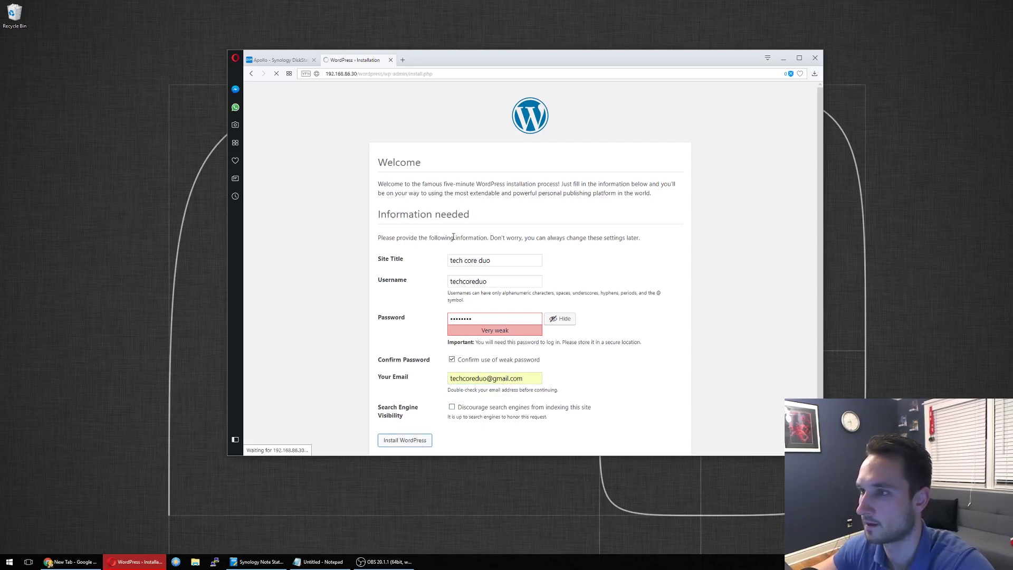
Step: Log in with the admin username and password, correcting the password after one rejected attempt
{"action": "left_click", "coordinate": [399, 257]}
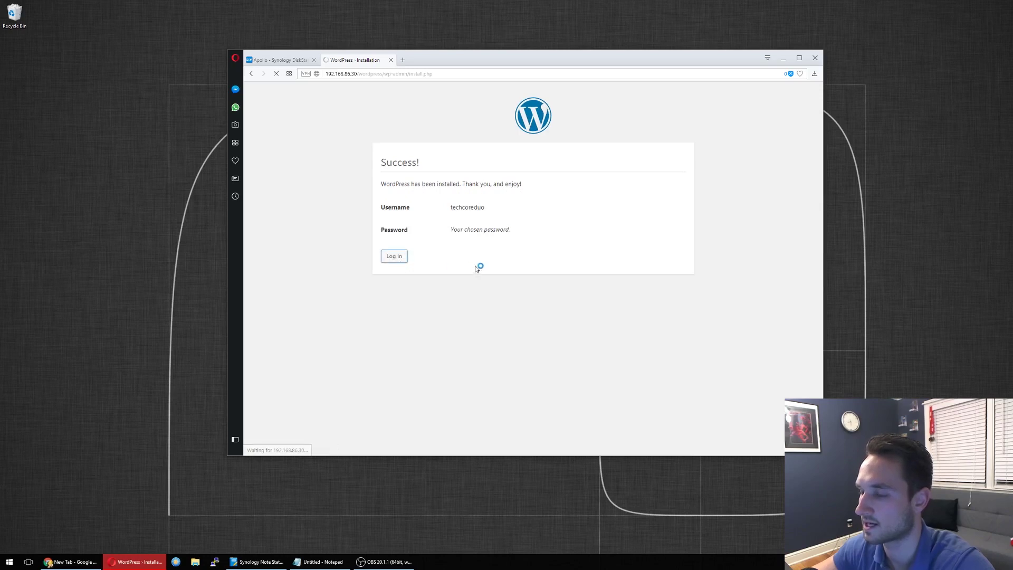
{"action": "type", "text": "techcoreduo"}
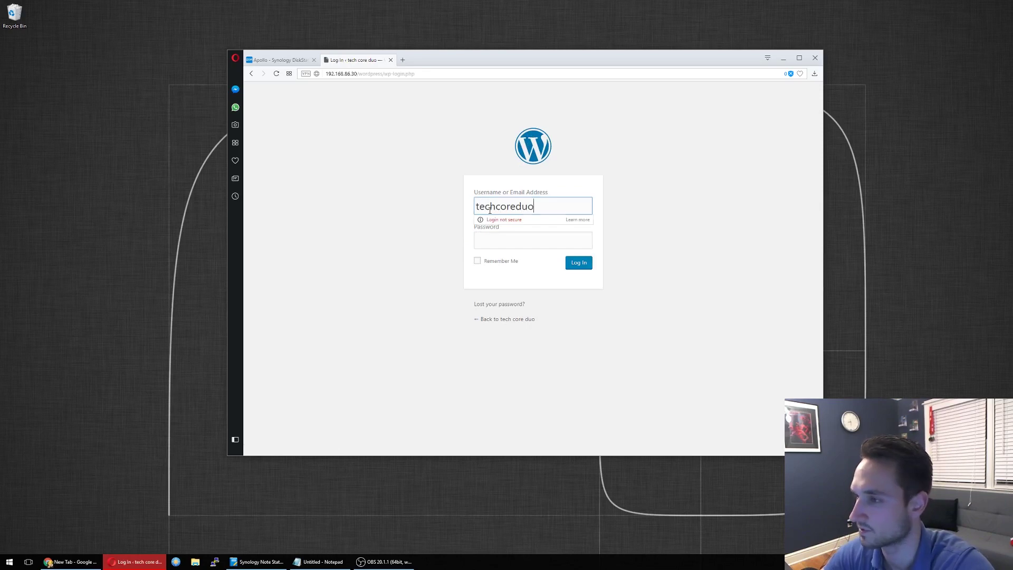
{"action": "key", "text": "Tab"}
{"action": "type", "text": "****"}
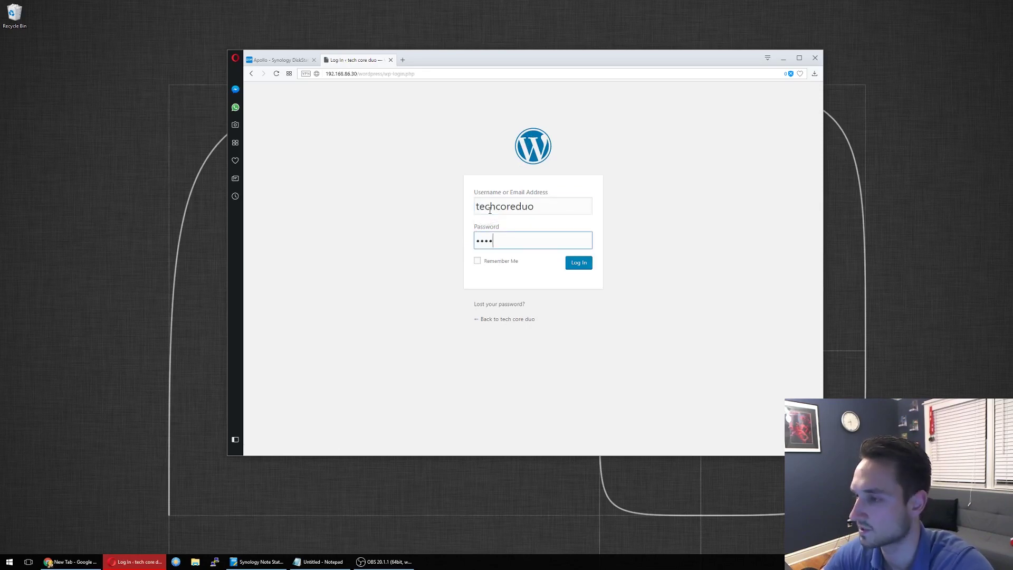
{"action": "type", "text": "***"}
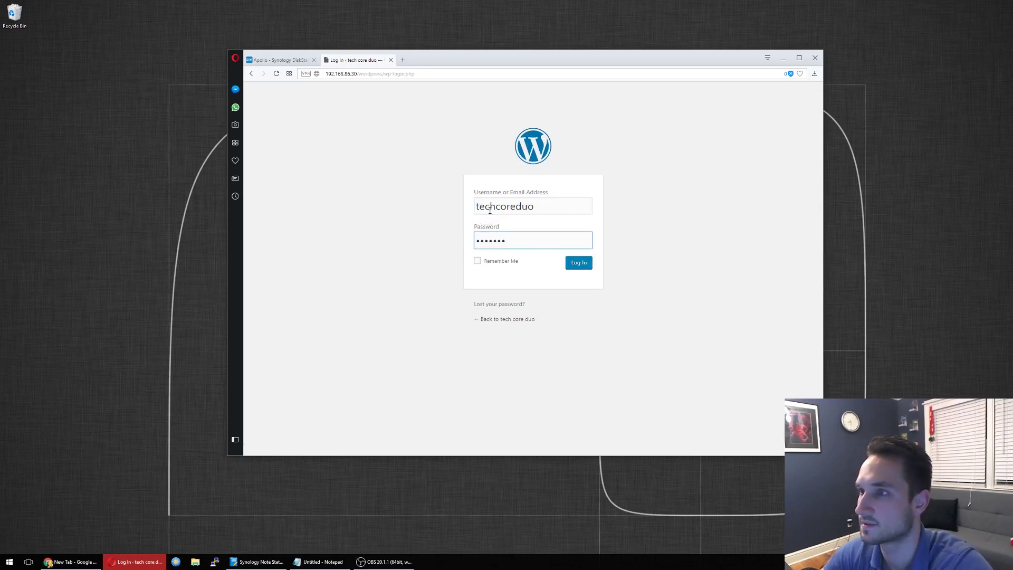
{"action": "key", "text": "Return"}
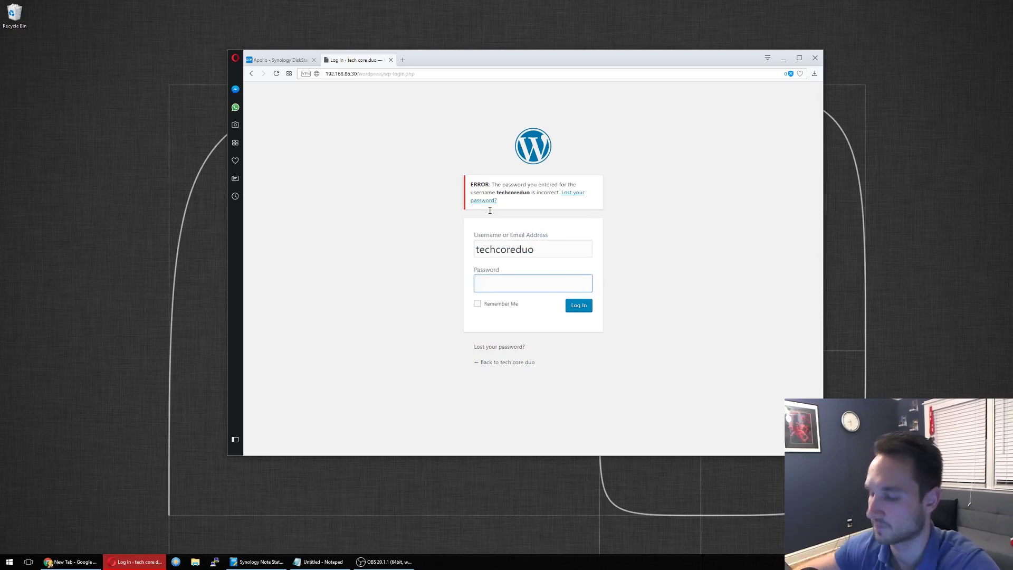
{"action": "type", "text": "****"}
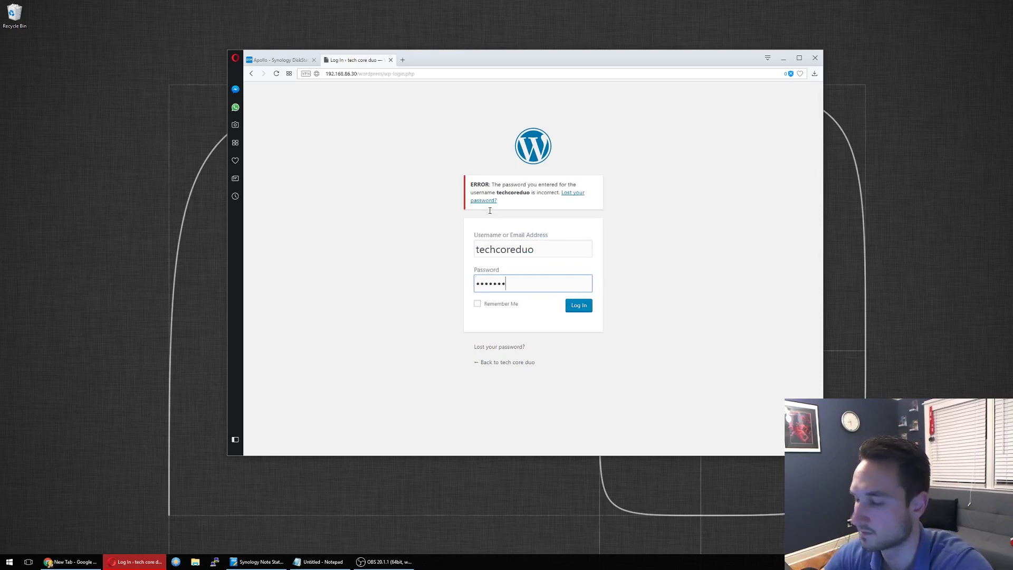
{"action": "type", "text": "1"}
{"action": "key", "text": "Return"}
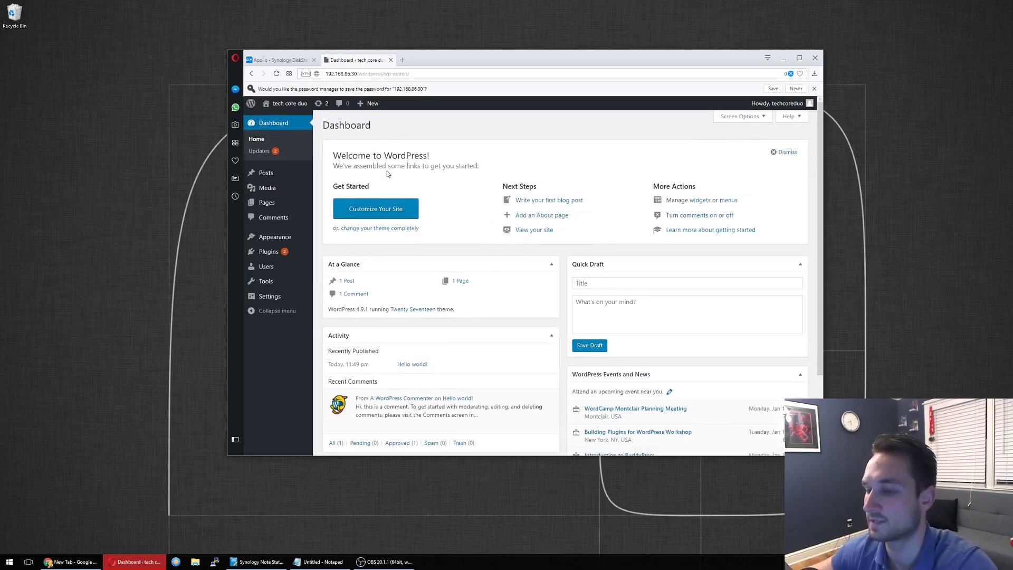
Step: Check the WordPress and site address URLs in General Settings, then return to Synology DSM
{"action": "left_click", "coordinate": [275, 299]}
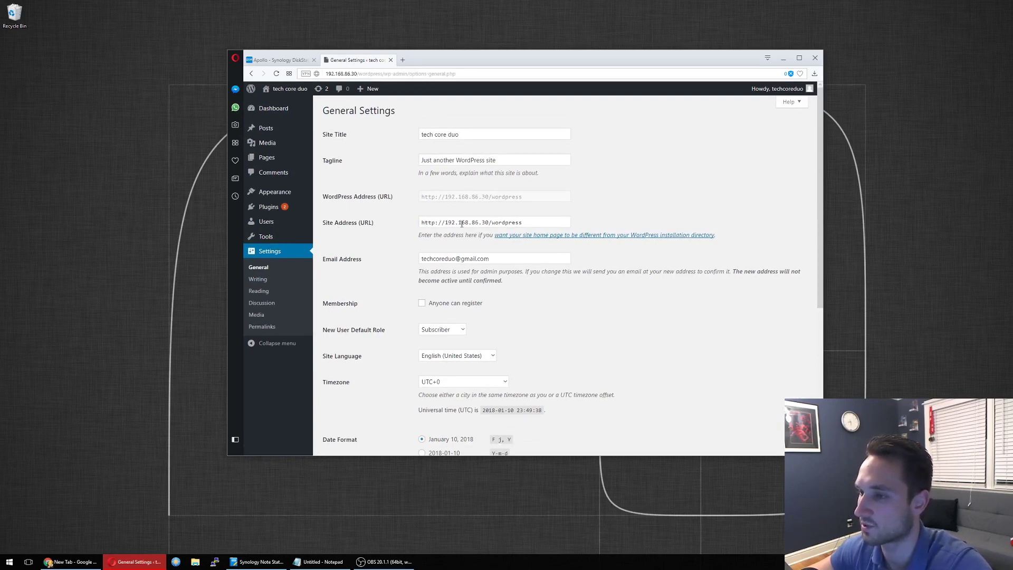
{"action": "left_click", "coordinate": [283, 59]}
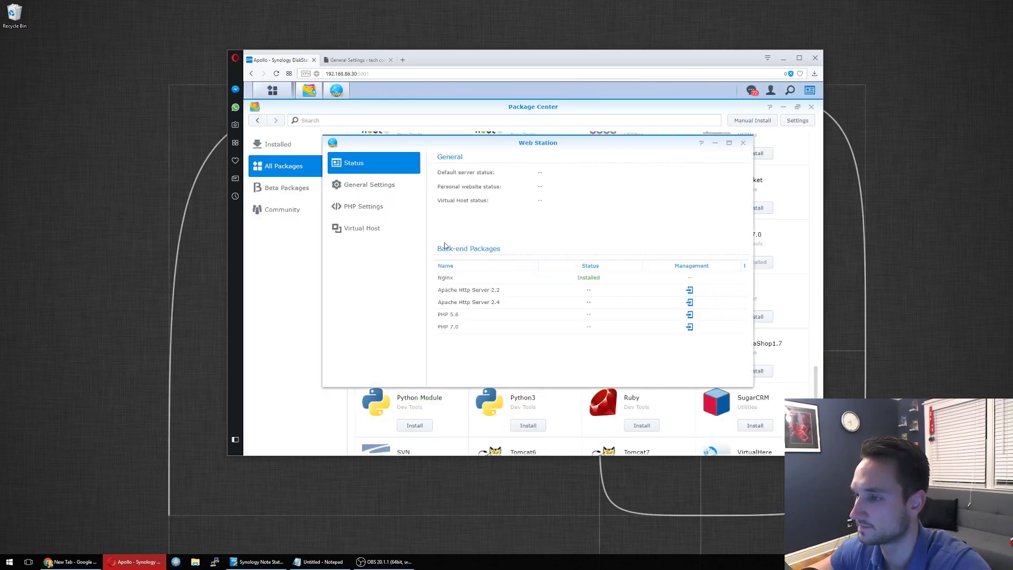
Step: Create a new Web Station virtual host with hostname techcoreduo.ddns.net
{"action": "left_click", "coordinate": [369, 235]}
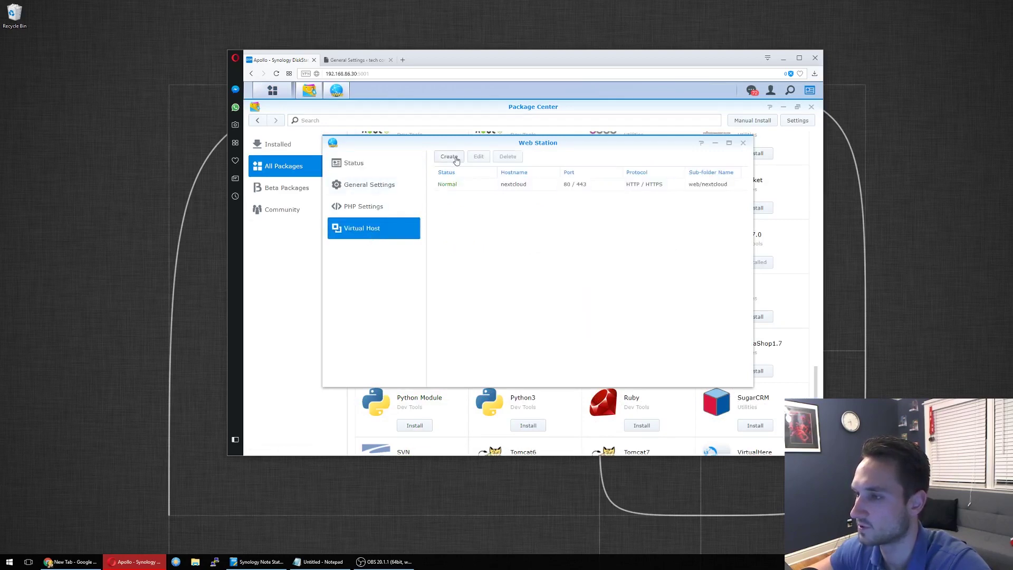
{"action": "left_click", "coordinate": [449, 156]}
{"action": "left_click", "coordinate": [522, 176]}
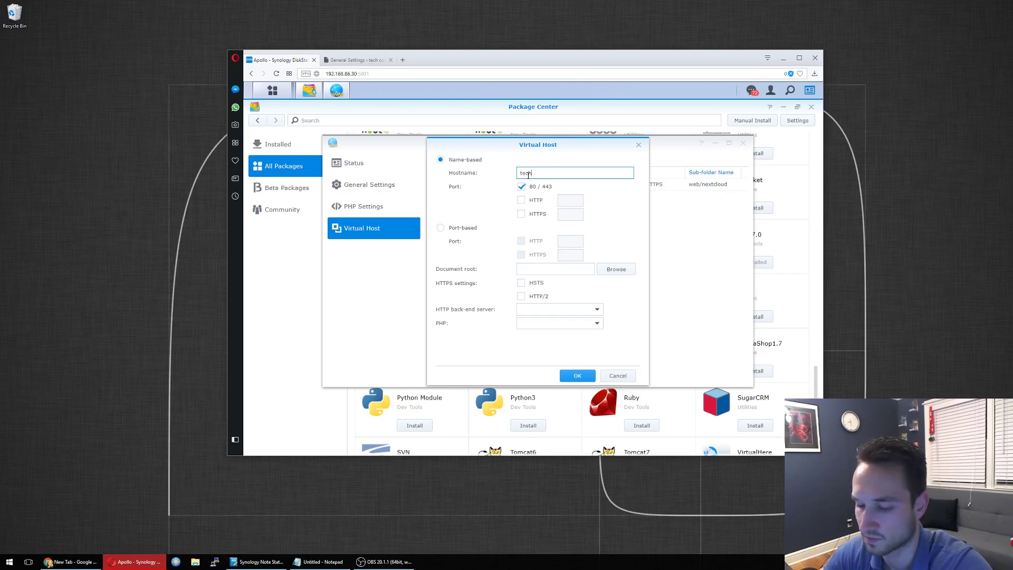
{"action": "type", "text": "techcor"}
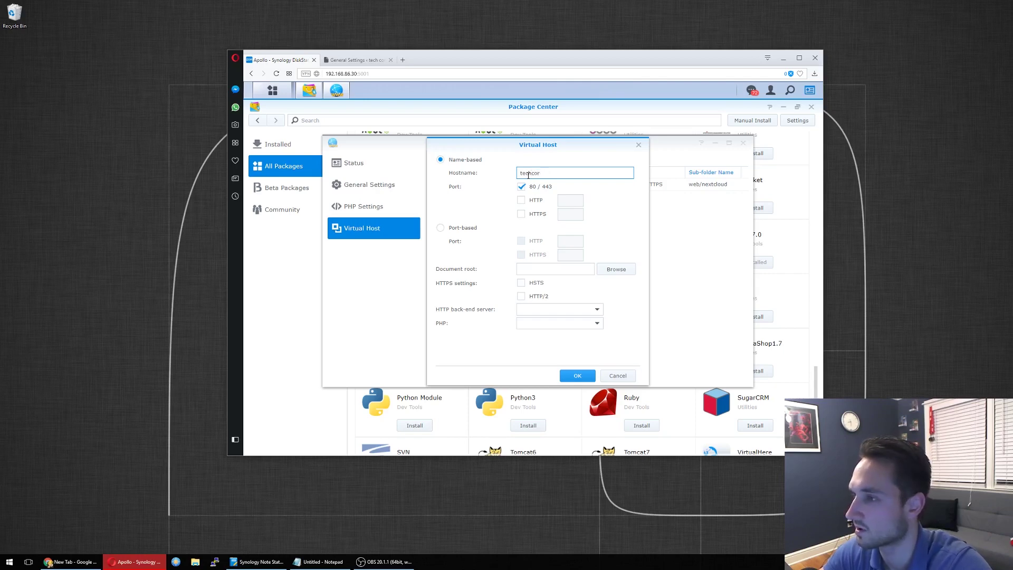
{"action": "type", "text": "ew.ddns.com"}
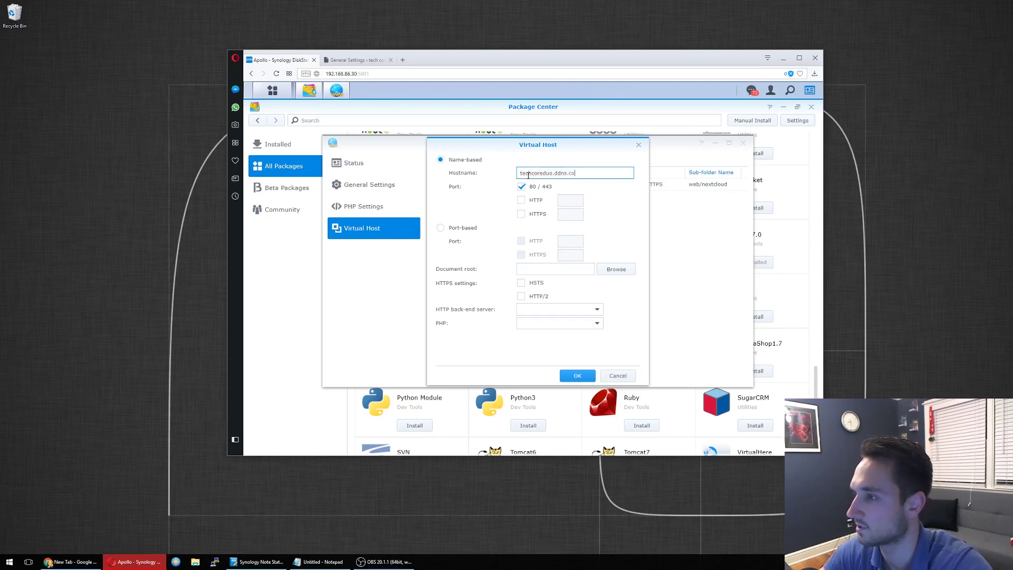
{"action": "key", "text": "BackSpace"}
{"action": "key", "text": "BackSpace"}
{"action": "type", "text": "net"}
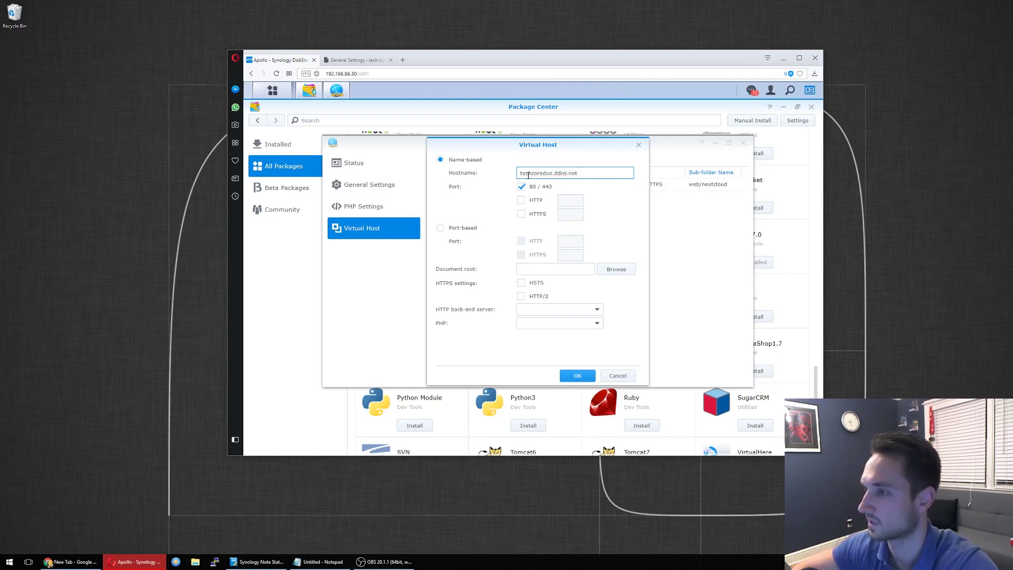
Step: Set its document root to web, back-end Apache HTTP Server 2.4 and PHP 7.0, and save
{"action": "left_click", "coordinate": [540, 275]}
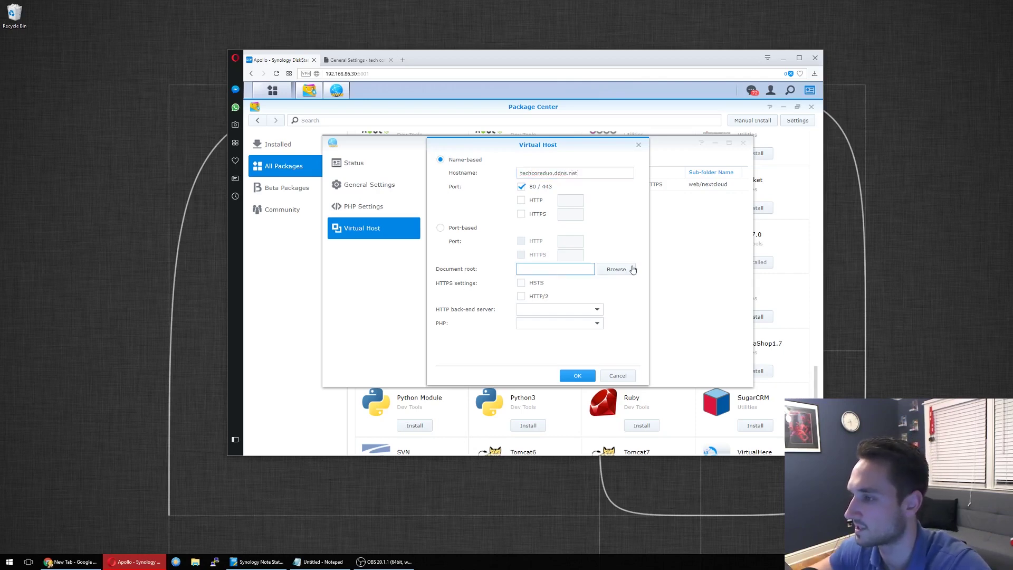
{"action": "left_click", "coordinate": [616, 268]}
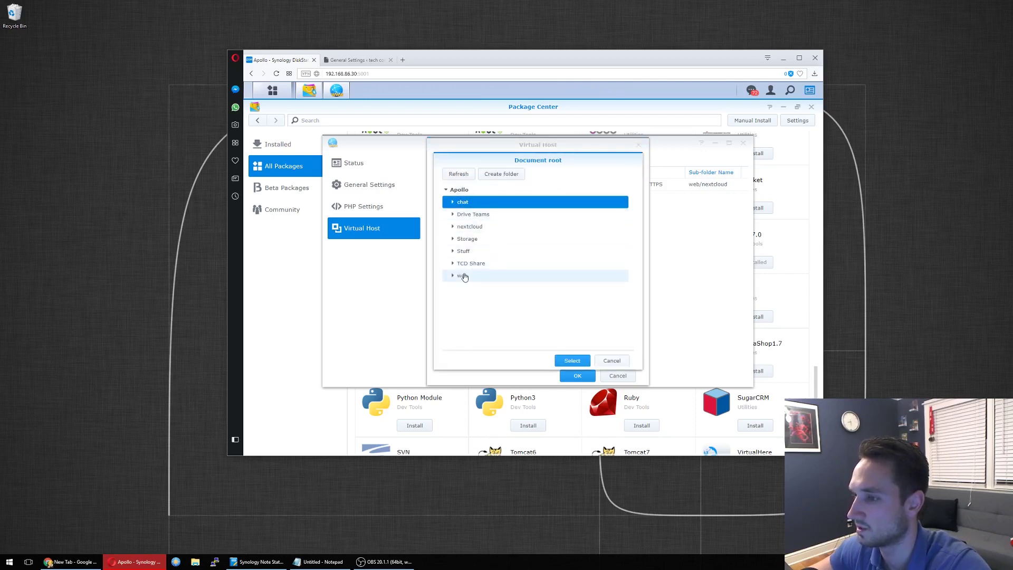
{"action": "double_click", "coordinate": [464, 276]}
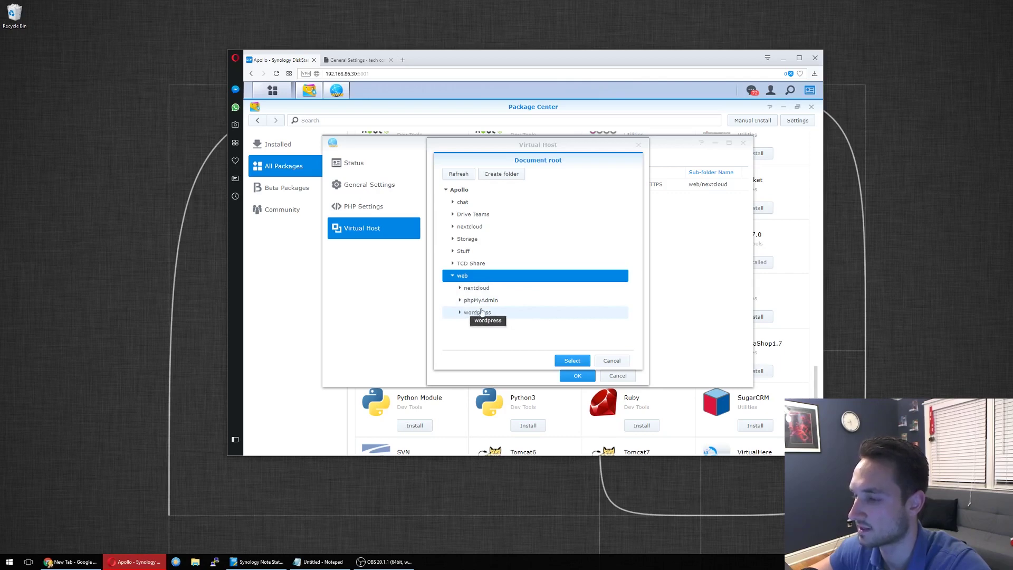
{"action": "left_click", "coordinate": [563, 360]}
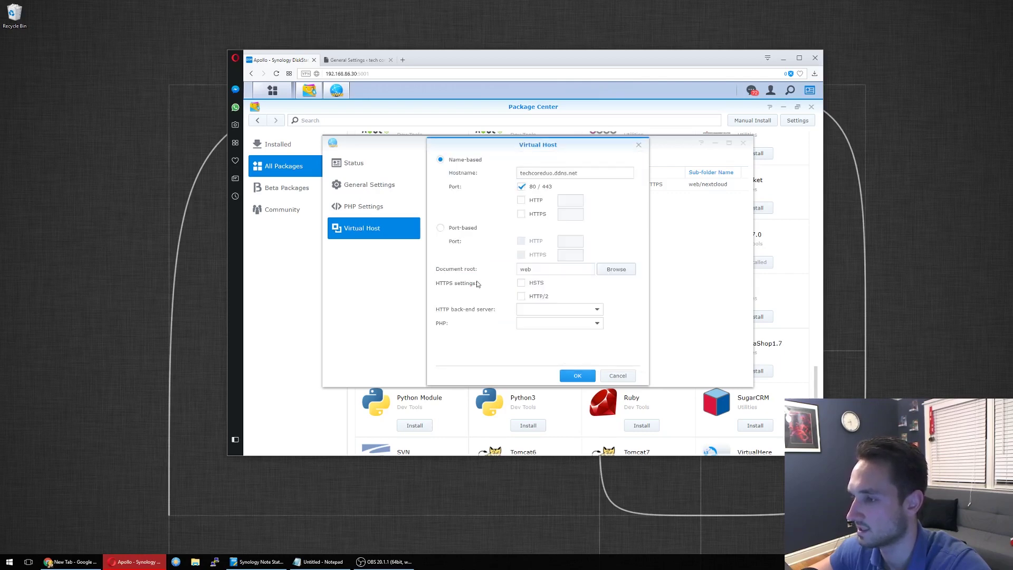
{"action": "left_click", "coordinate": [527, 311]}
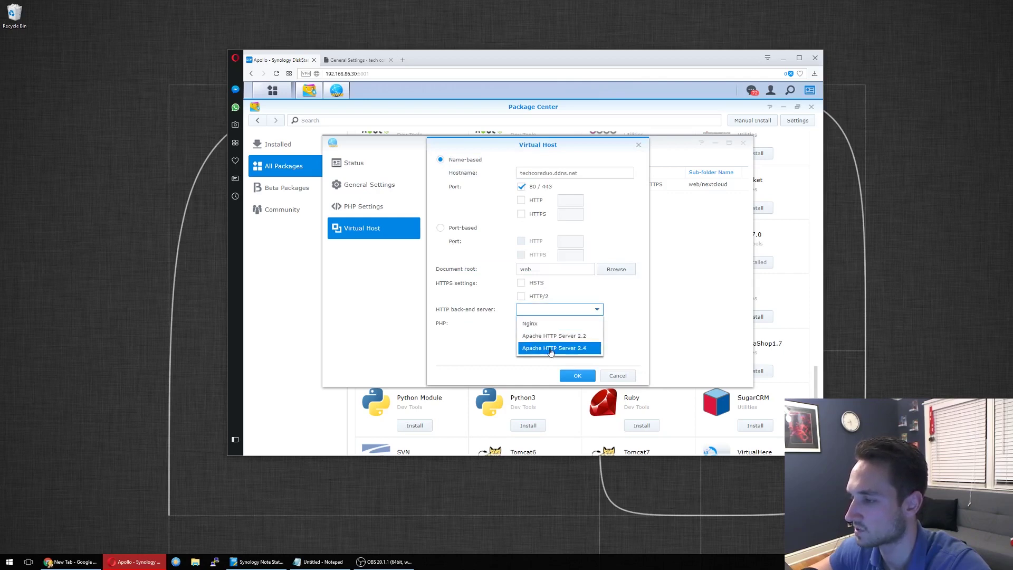
{"action": "left_click", "coordinate": [544, 346]}
{"action": "left_click", "coordinate": [558, 322]}
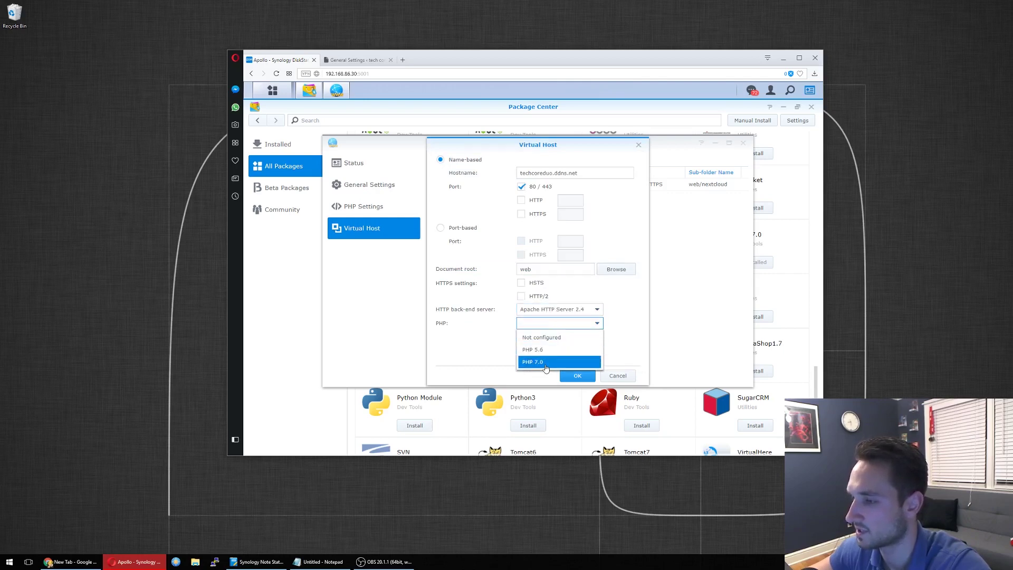
{"action": "left_click", "coordinate": [545, 368]}
{"action": "left_click", "coordinate": [577, 376]}
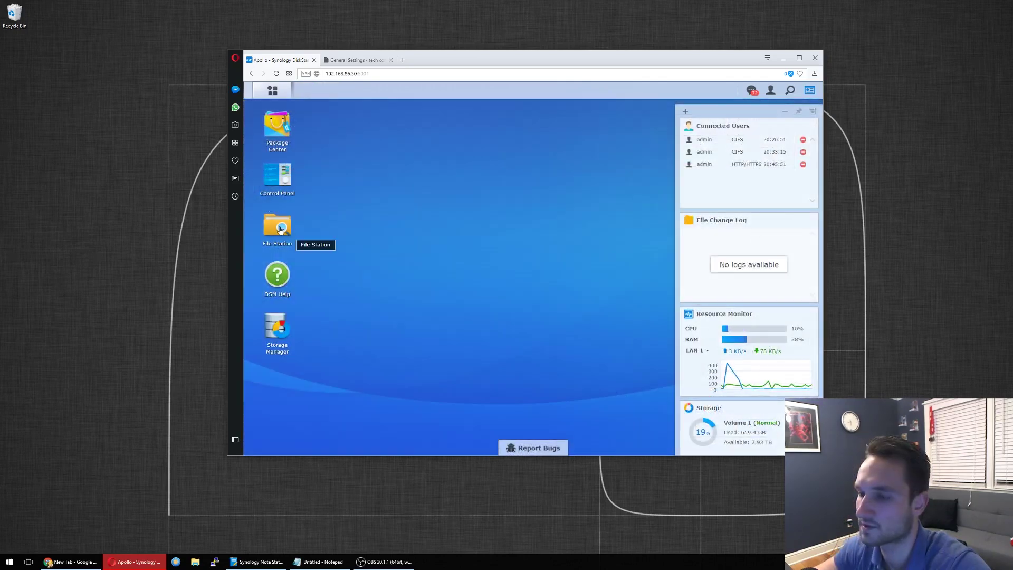
Step: Copy index.php and .htaccess from the web/wordpress folder in File Station
{"action": "left_click", "coordinate": [280, 228]}
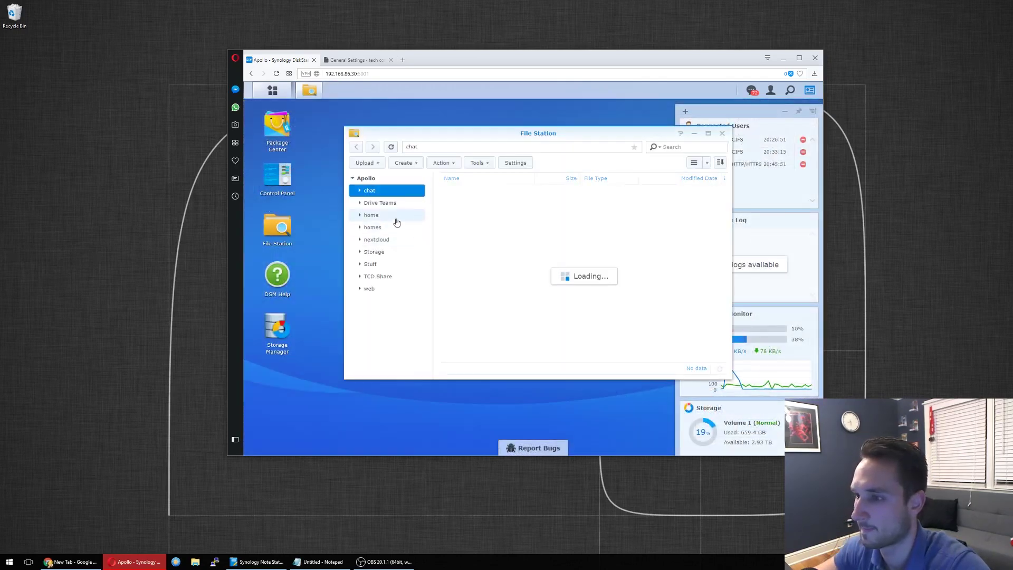
{"action": "left_click", "coordinate": [375, 289]}
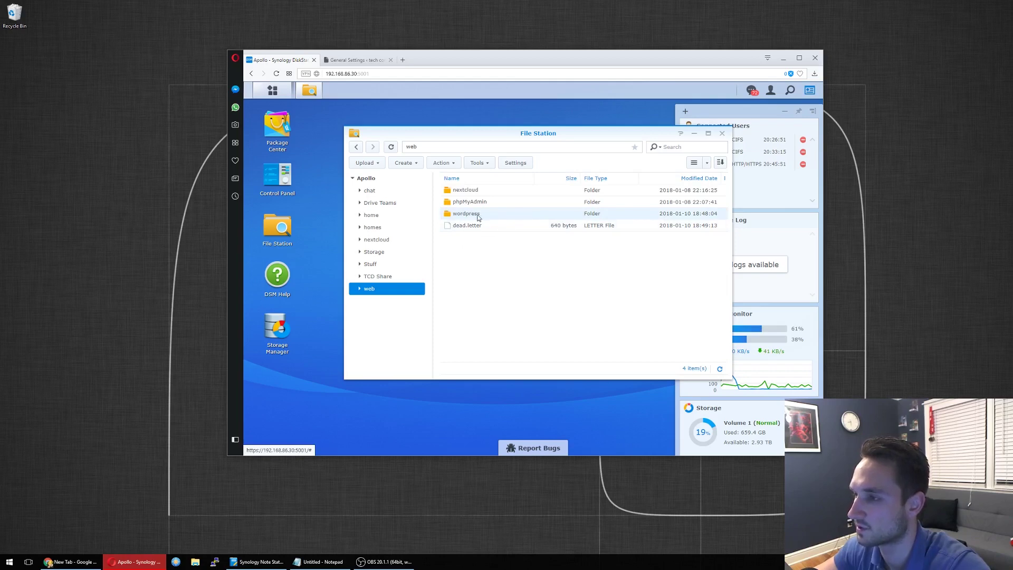
{"action": "double_click", "coordinate": [466, 213]}
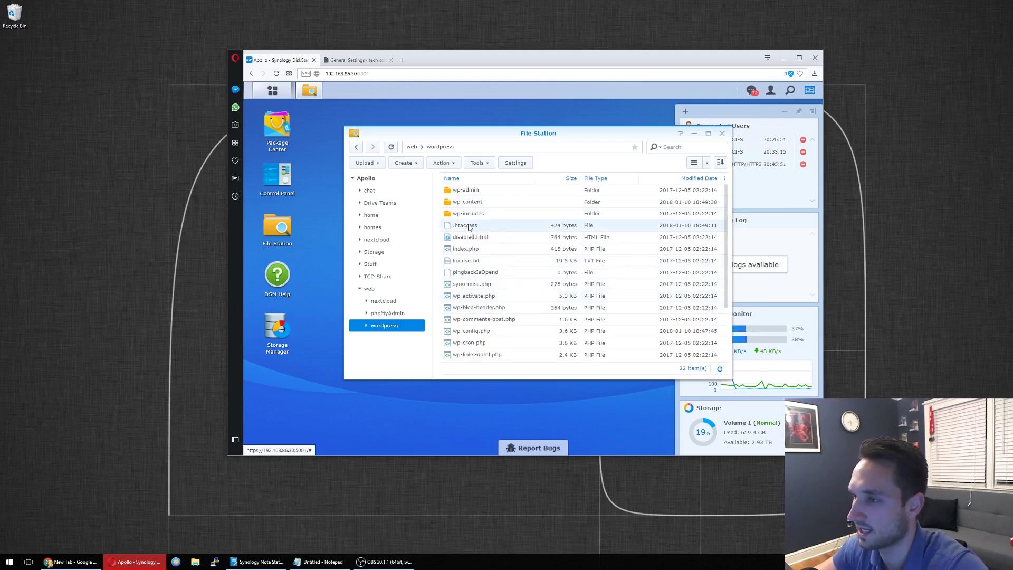
{"action": "right_click", "coordinate": [474, 251]}
{"action": "left_click", "coordinate": [521, 359]}
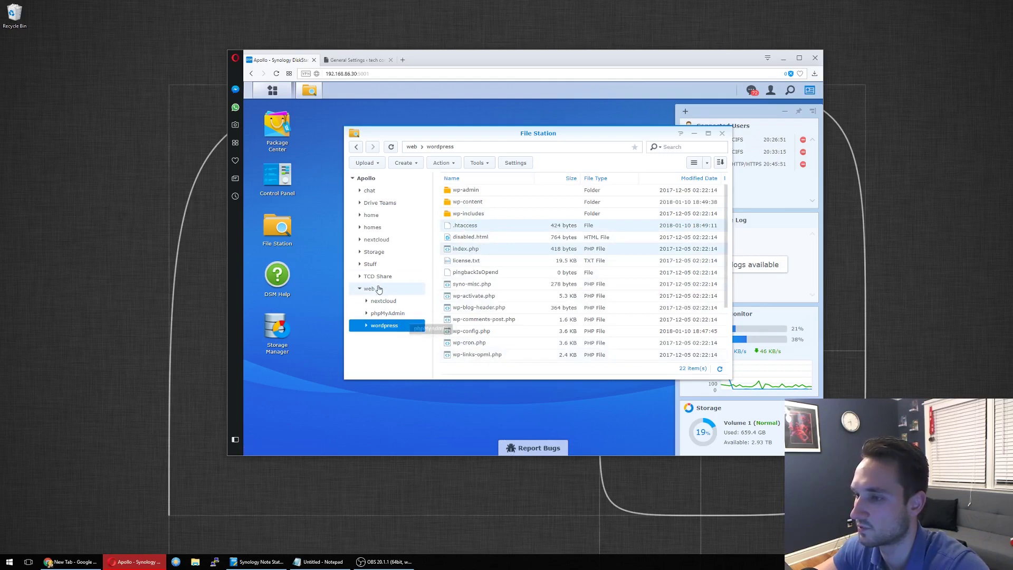
Step: Paste the two files into the web folder, skipping any duplicates
{"action": "left_click", "coordinate": [371, 288]}
{"action": "right_click", "coordinate": [490, 268]}
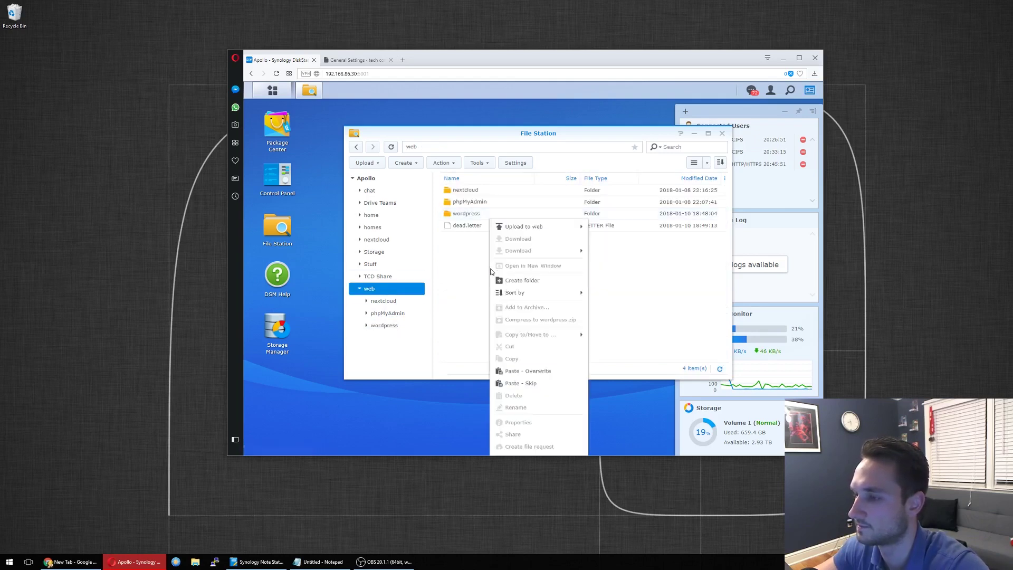
{"action": "left_click", "coordinate": [522, 382]}
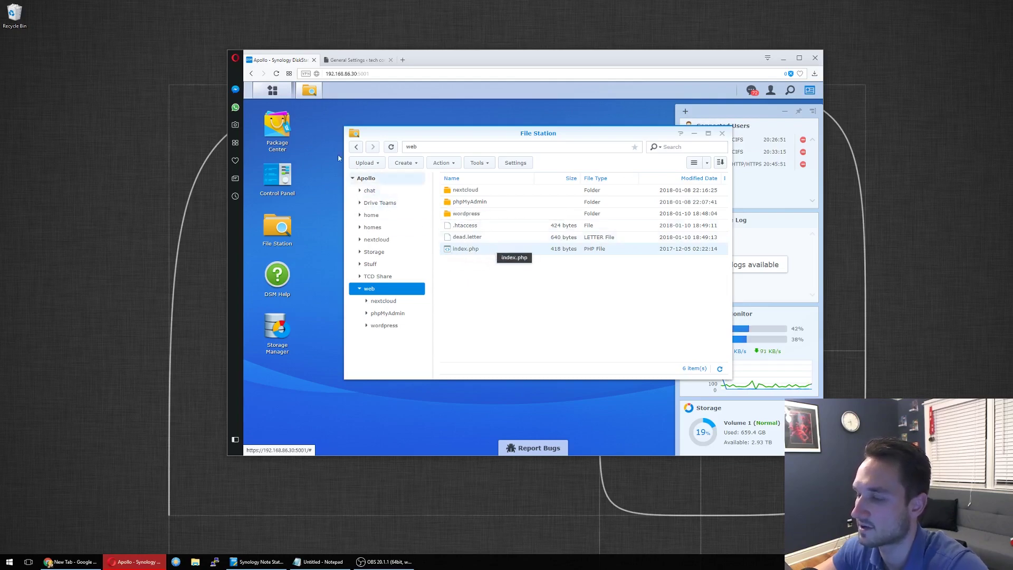
{"action": "left_click", "coordinate": [272, 90]}
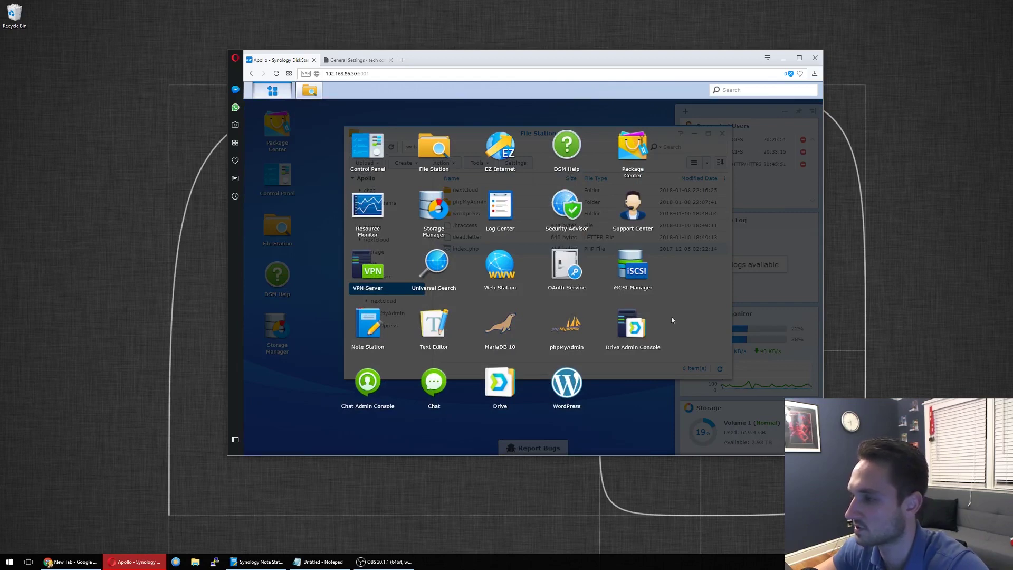
{"action": "left_click", "coordinate": [688, 303]}
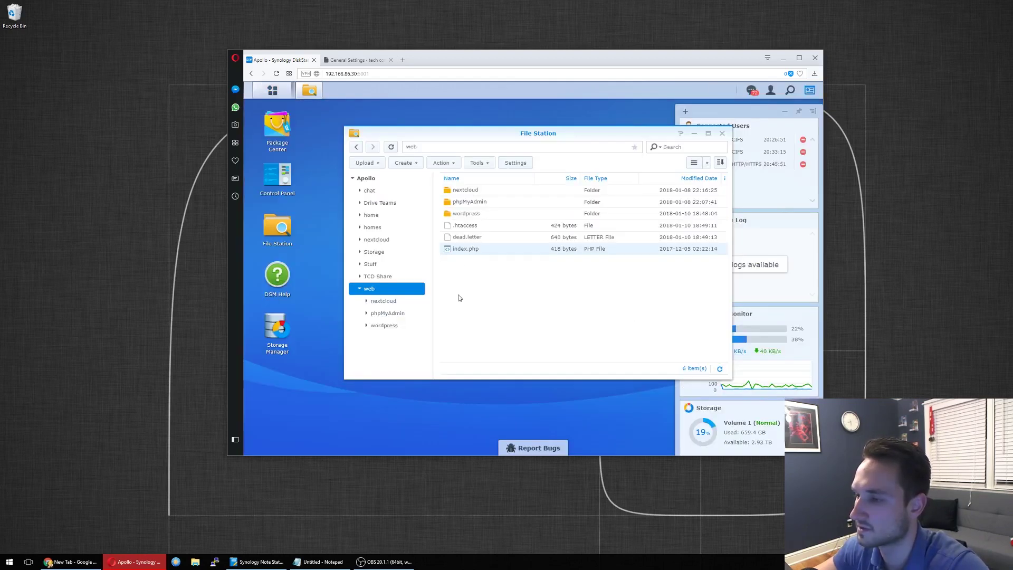
Step: Change line 17 of index.php to require '/wordpress/wp-blog-header.php', save, and close the editor
{"action": "right_click", "coordinate": [474, 249]}
{"action": "left_click", "coordinate": [531, 248]}
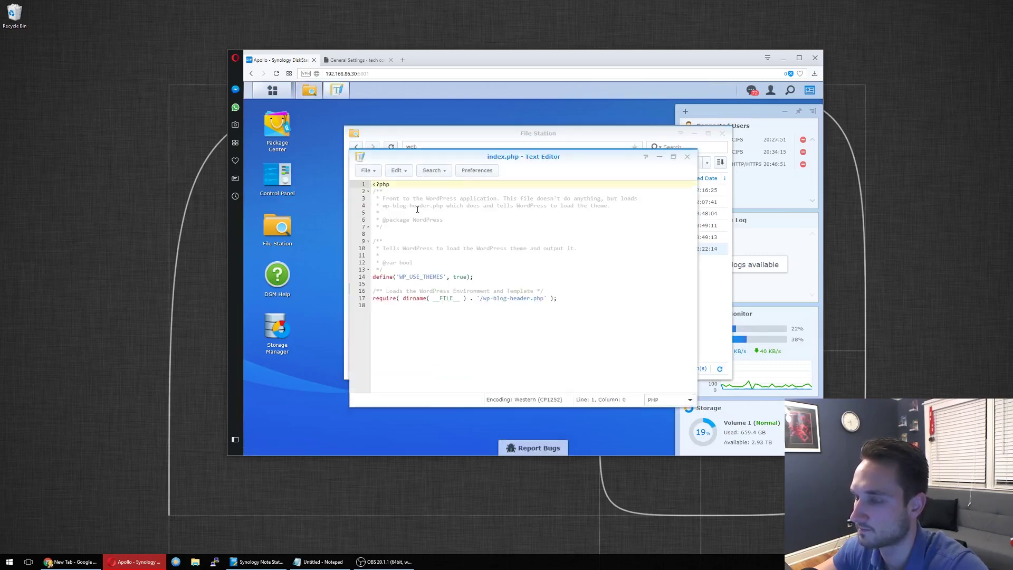
{"action": "left_click", "coordinate": [481, 299]}
{"action": "type", "text": "wordpres"}
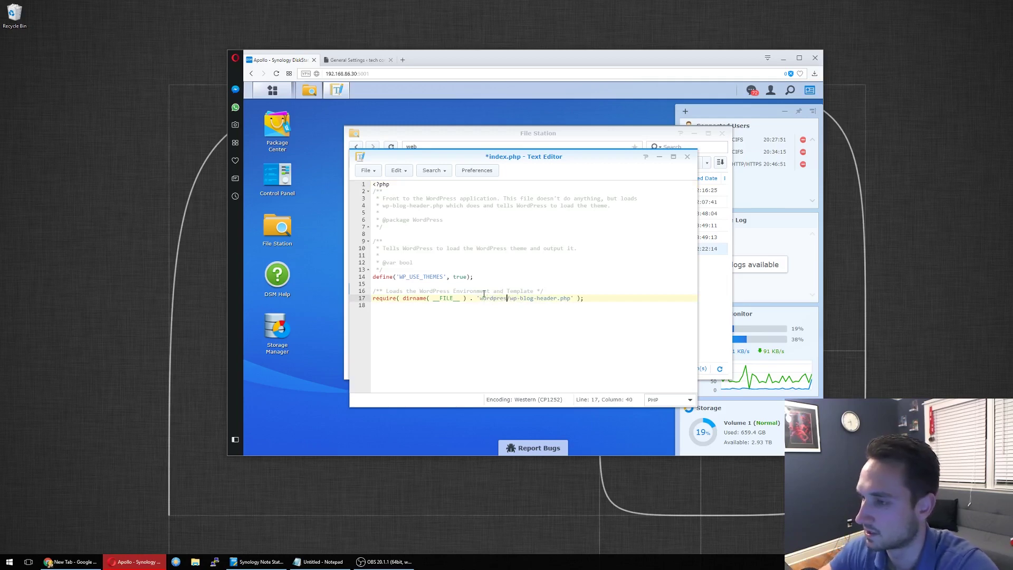
{"action": "type", "text": "s"}
{"action": "key", "text": "Left"}
{"action": "key", "text": "Left"}
{"action": "key", "text": "Left"}
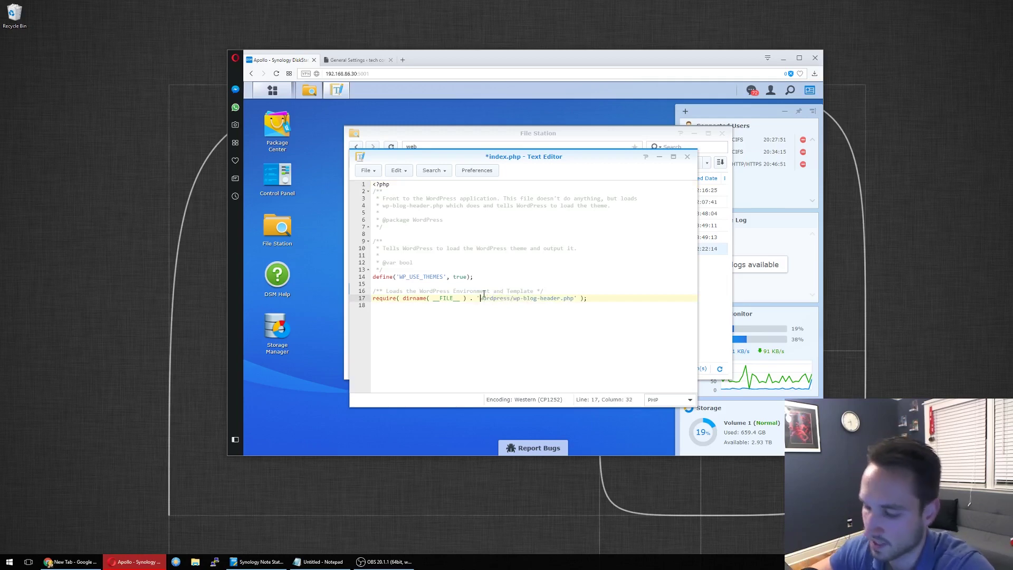
{"action": "type", "text": "/"}
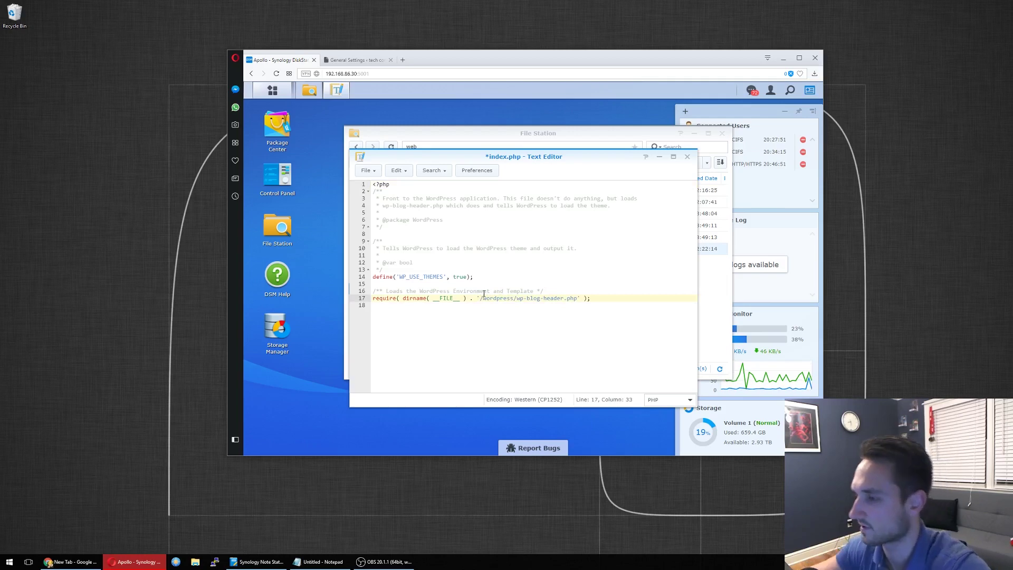
{"action": "left_click", "coordinate": [379, 176]}
{"action": "left_click", "coordinate": [385, 224]}
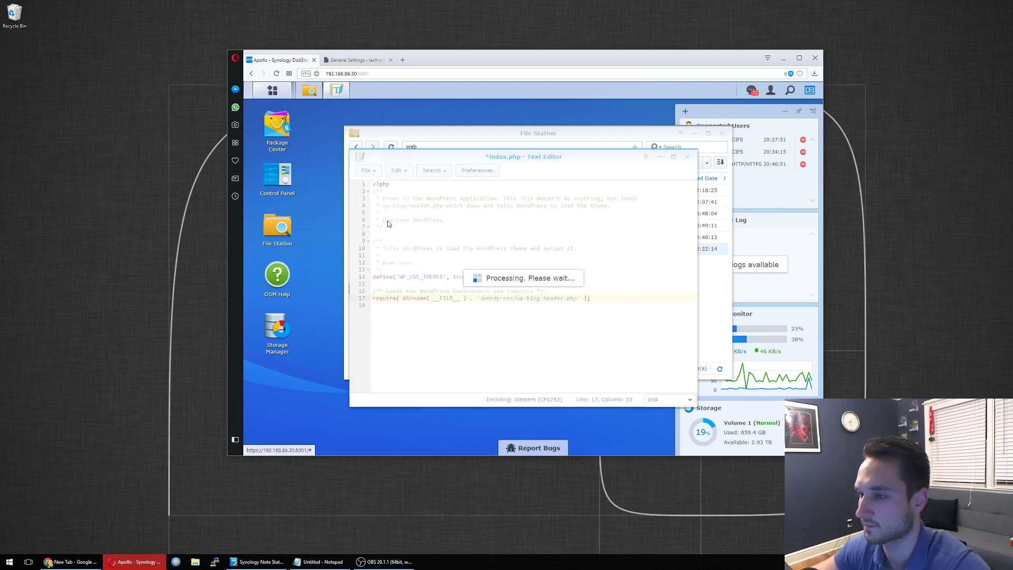
{"action": "left_click", "coordinate": [687, 157]}
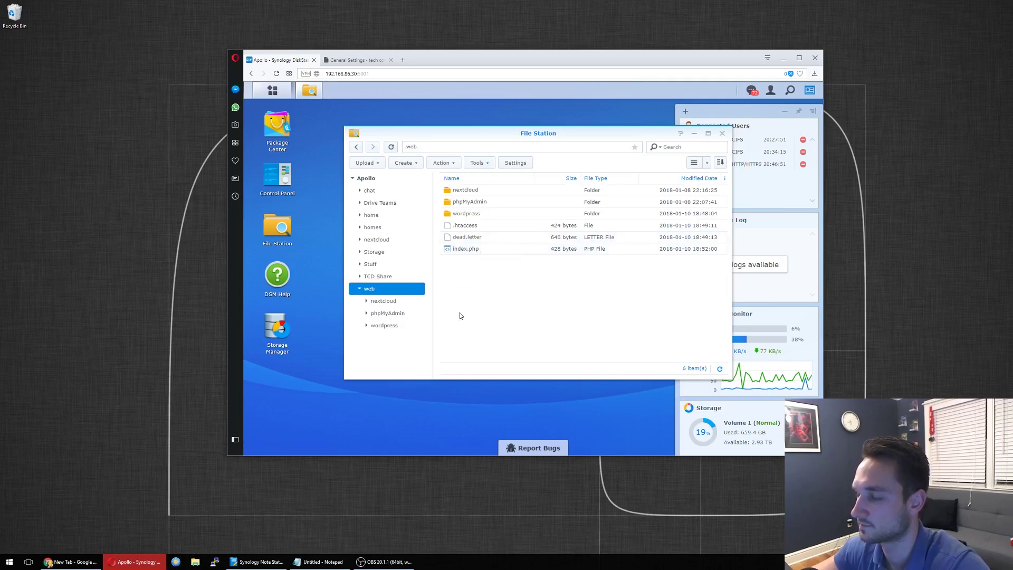
Step: Open the wordpress folder's Properties at the Permission section
{"action": "right_click", "coordinate": [478, 214]}
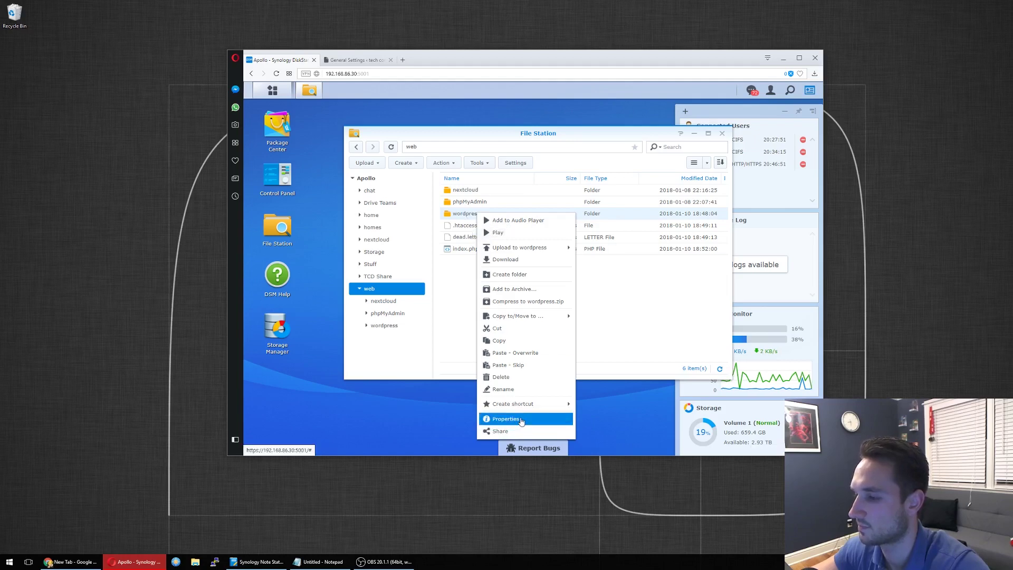
{"action": "left_click", "coordinate": [520, 419]}
{"action": "left_click", "coordinate": [445, 171]}
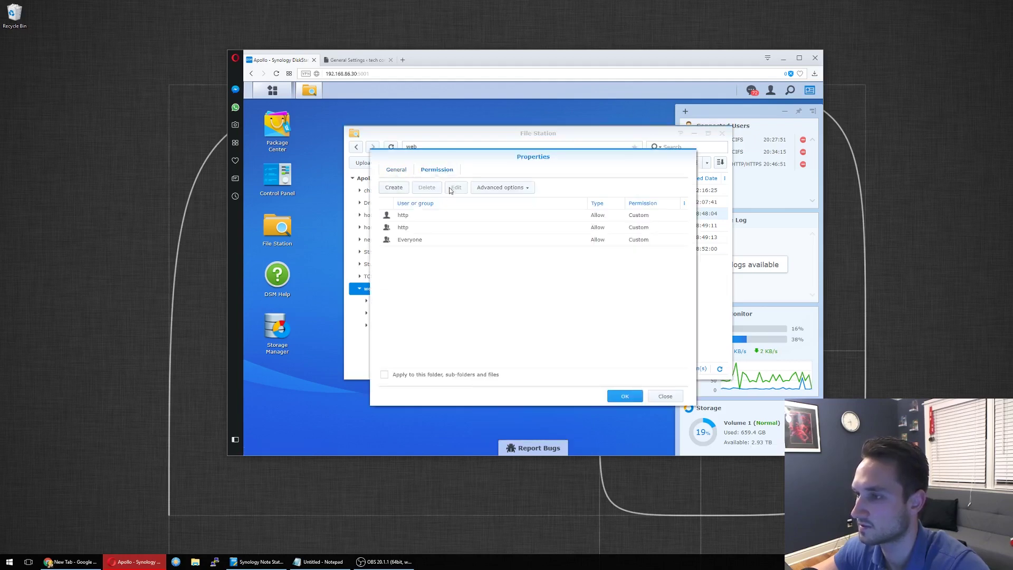
{"action": "left_click", "coordinate": [770, 90]}
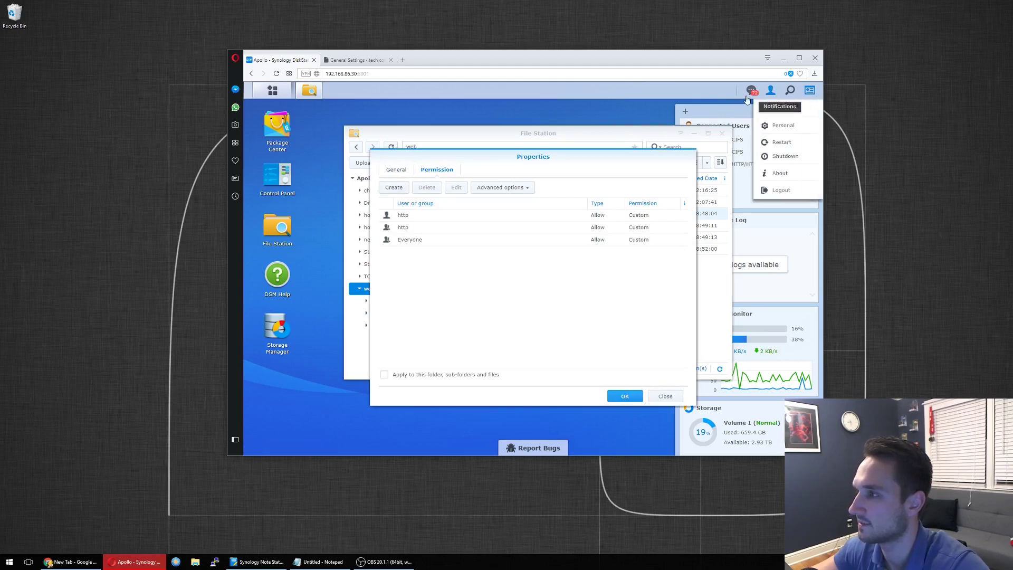
Step: Add an Allow rule for admin with Change permissions, Read and Write, accept the warning, and apply
{"action": "left_click", "coordinate": [396, 187]}
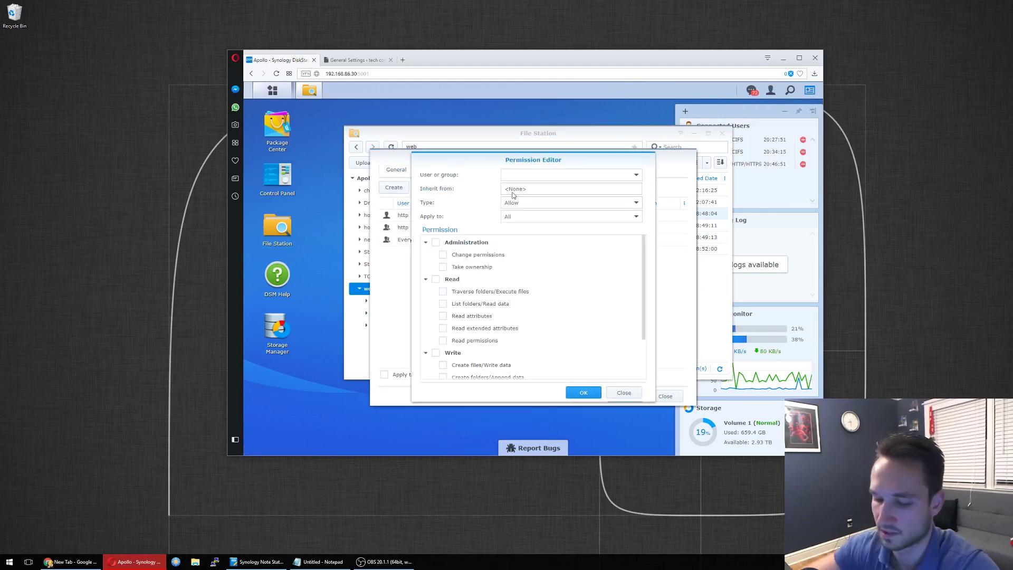
{"action": "left_click", "coordinate": [524, 174]}
{"action": "type", "text": "admin"}
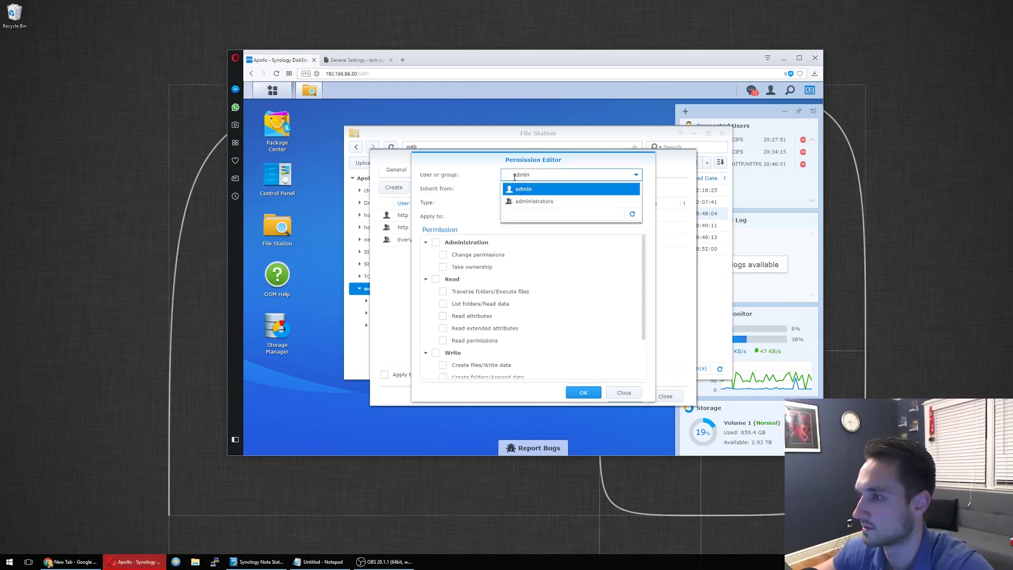
{"action": "left_click", "coordinate": [523, 193]}
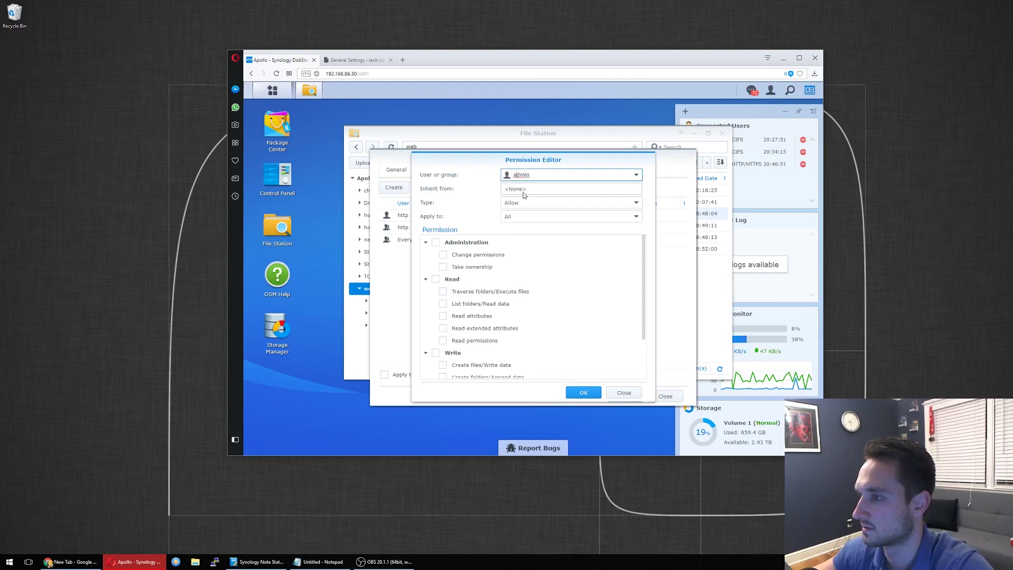
{"action": "left_click", "coordinate": [640, 179]}
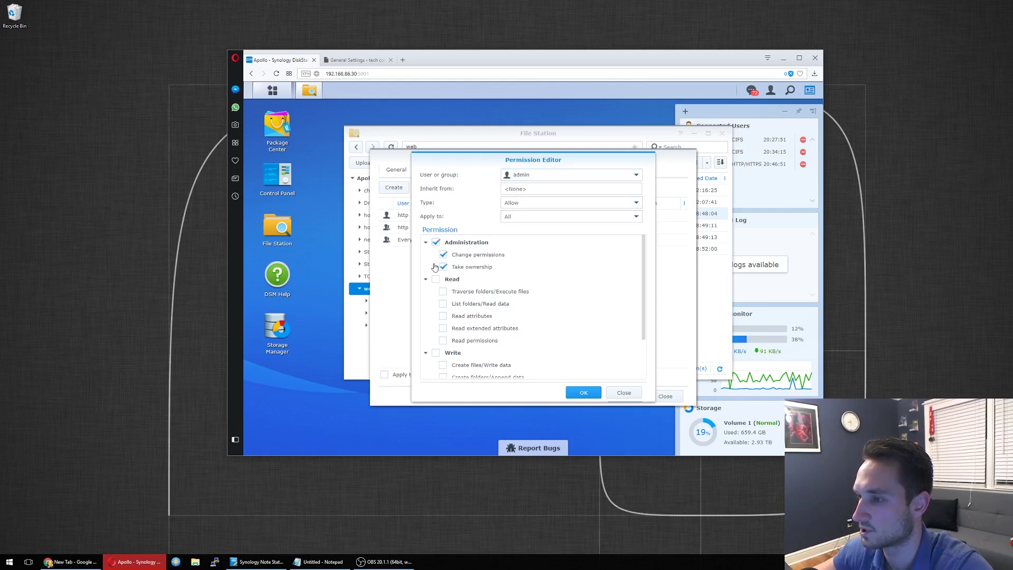
{"action": "left_click", "coordinate": [445, 255]}
{"action": "left_click", "coordinate": [436, 279]}
{"action": "left_click", "coordinate": [436, 352]}
{"action": "scroll", "coordinate": [573, 316], "scroll_direction": "down", "scroll_amount": 2}
{"action": "scroll", "coordinate": [573, 316], "scroll_direction": "up", "scroll_amount": 3}
{"action": "left_click", "coordinate": [584, 392]}
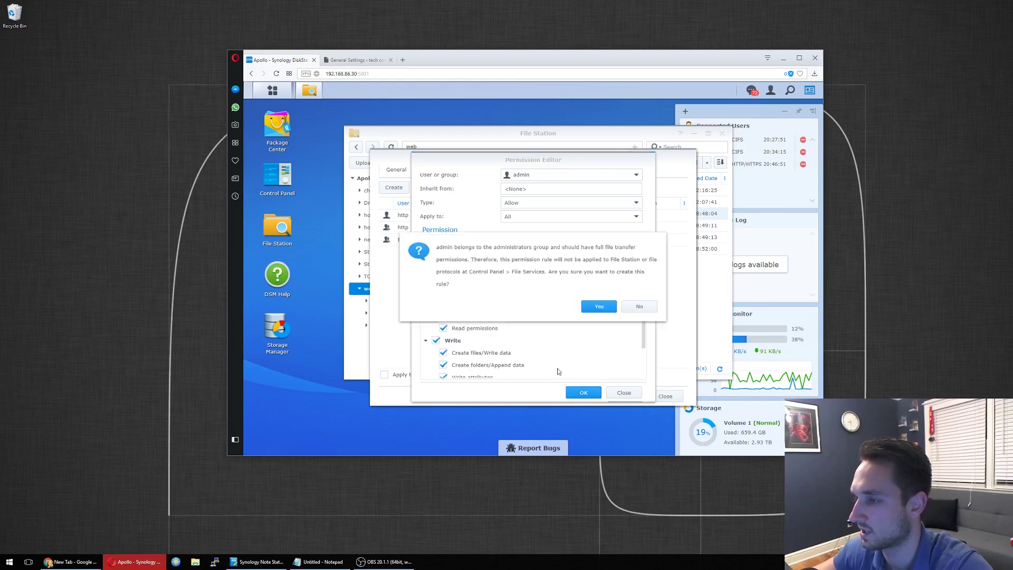
{"action": "left_click", "coordinate": [600, 308]}
{"action": "left_click", "coordinate": [634, 397]}
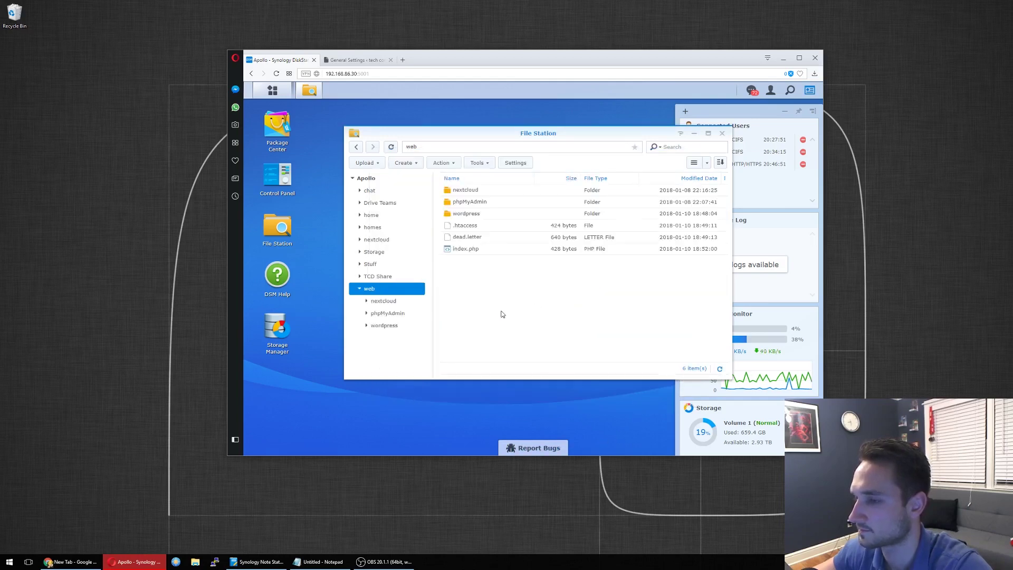
Step: Enter the wordpress folder and open wp-config.php's Properties at the Permission section
{"action": "double_click", "coordinate": [485, 215]}
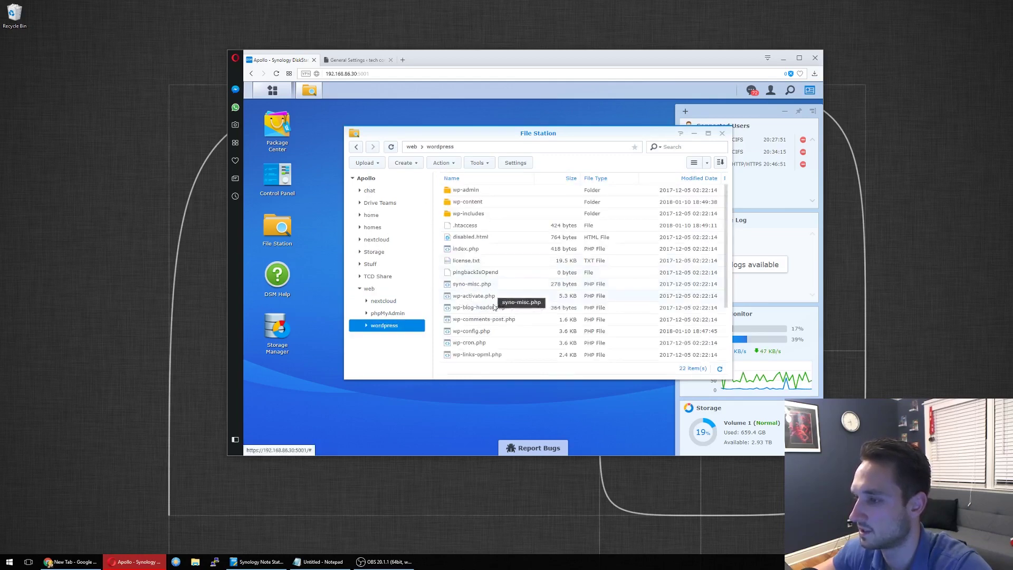
{"action": "right_click", "coordinate": [478, 339]}
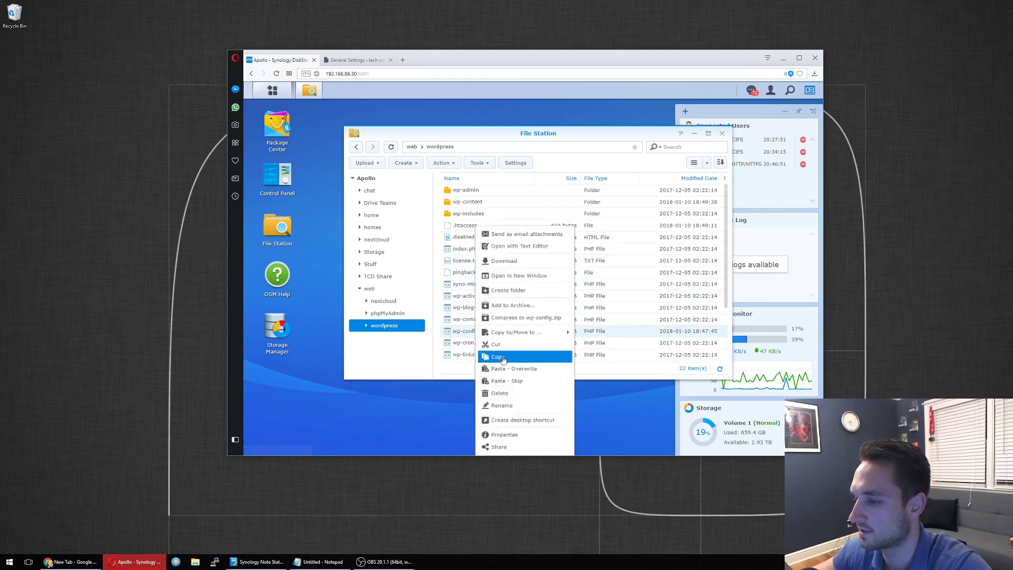
{"action": "left_click", "coordinate": [522, 436]}
{"action": "left_click", "coordinate": [437, 170]}
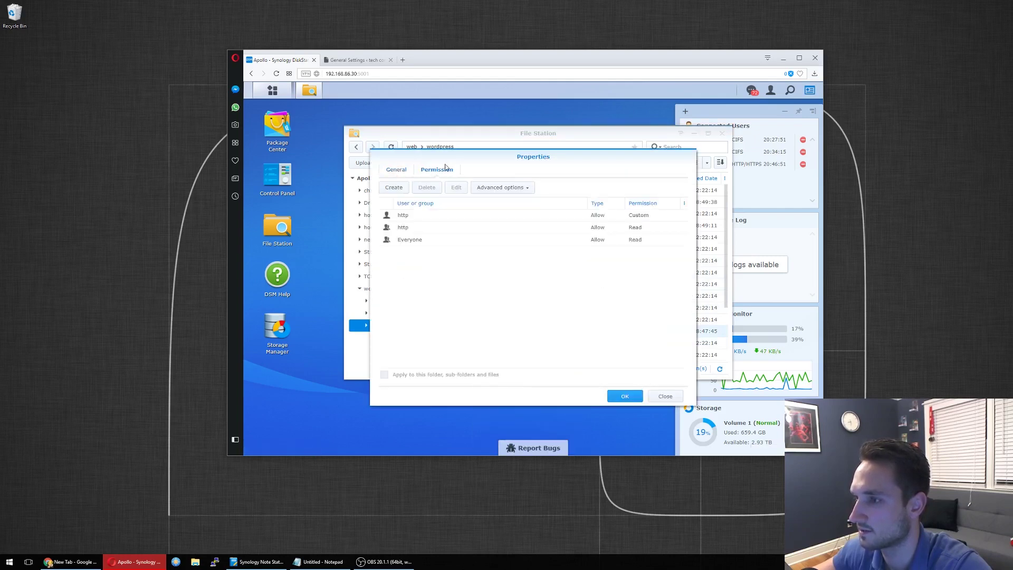
Step: Add an admin Allow rule with Change permissions, Read and Write to wp-config.php and apply it
{"action": "left_click", "coordinate": [394, 187]}
{"action": "left_click", "coordinate": [577, 176]}
{"action": "left_click", "coordinate": [636, 175]}
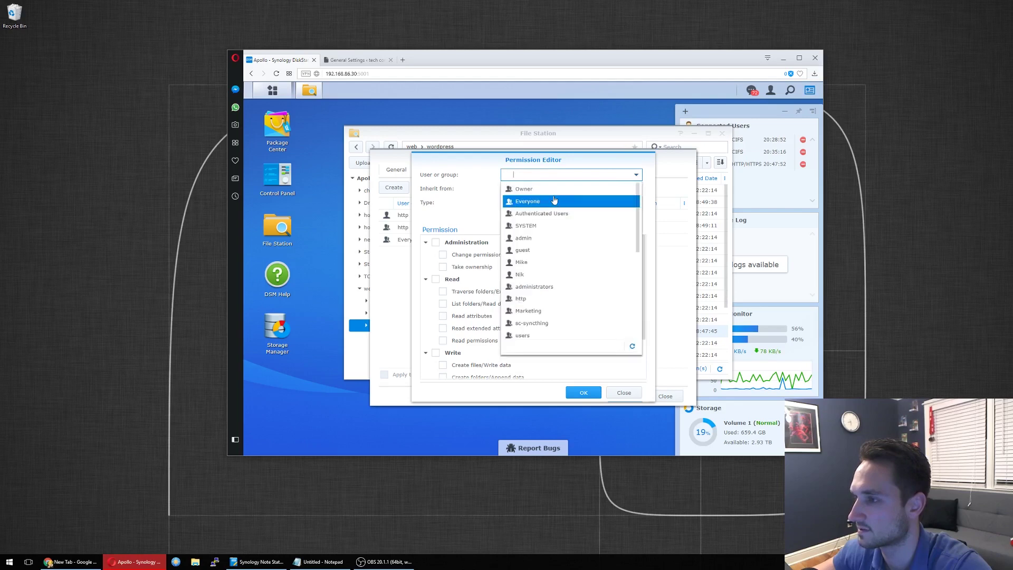
{"action": "left_click", "coordinate": [534, 243]}
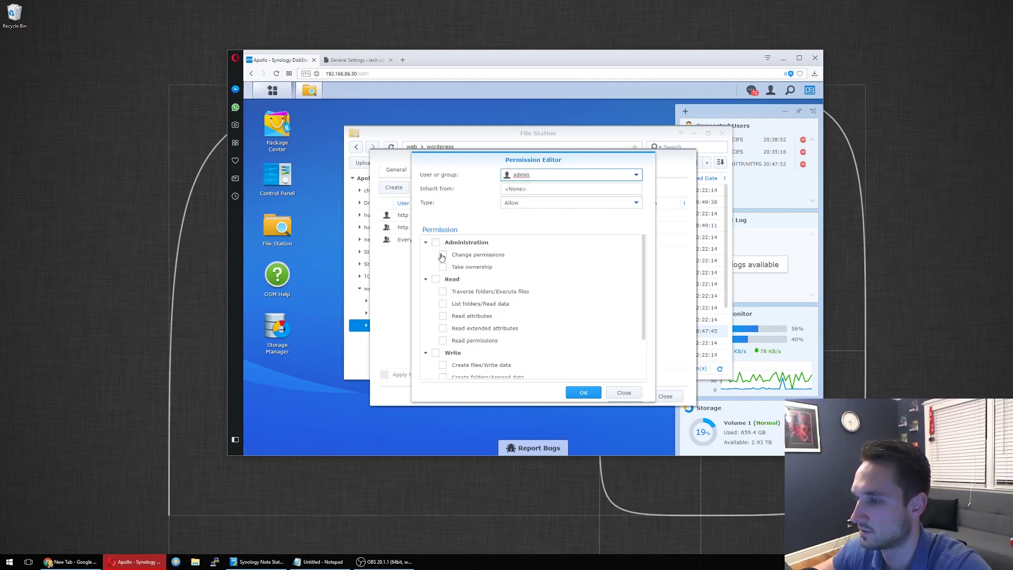
{"action": "left_click", "coordinate": [442, 254]}
{"action": "left_click", "coordinate": [435, 279]}
{"action": "left_click", "coordinate": [435, 352]}
{"action": "left_click", "coordinate": [584, 393]}
{"action": "left_click", "coordinate": [599, 312]}
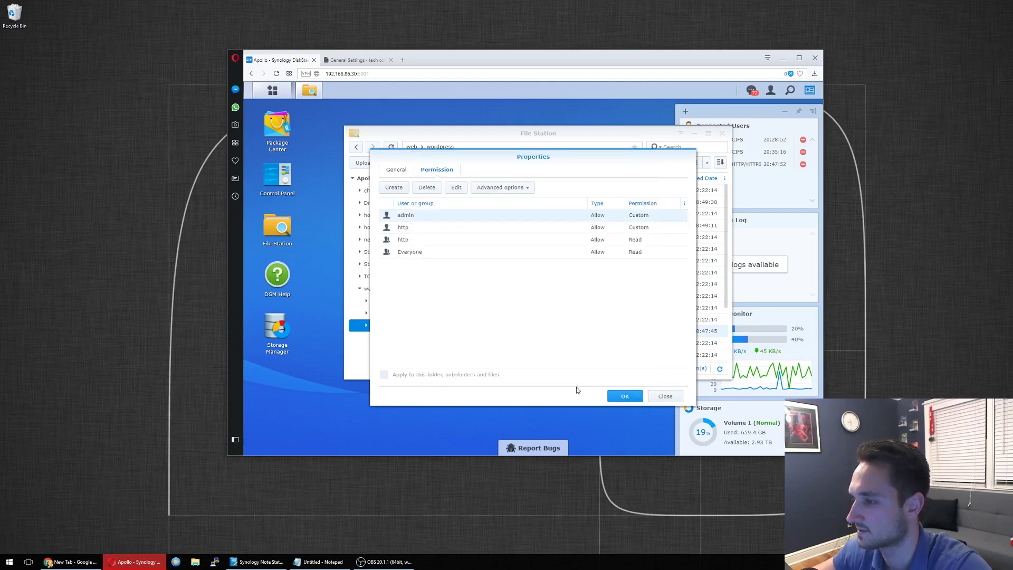
{"action": "left_click", "coordinate": [613, 396]}
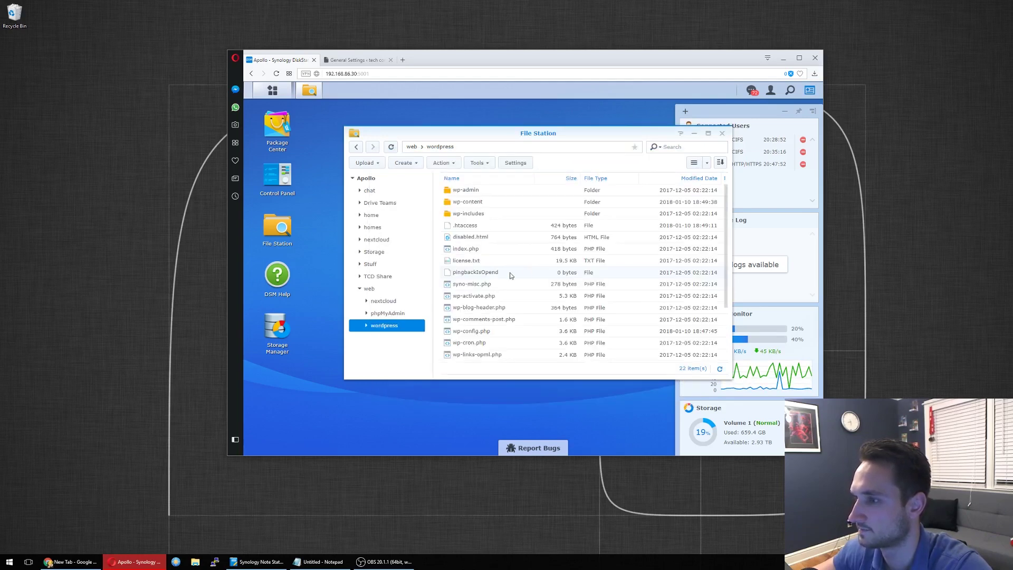
Step: Open wp-config.php in Text Editor, delete the HOST-based WP_SITEURL block at lines 96–100, and save
{"action": "double_click", "coordinate": [478, 333]}
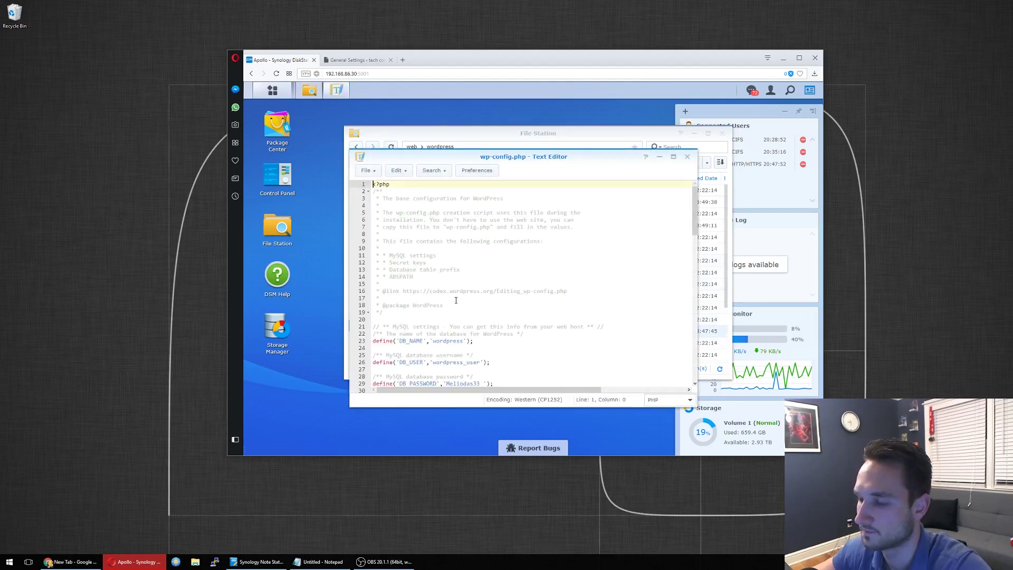
{"action": "scroll", "coordinate": [455, 300], "scroll_direction": "down", "scroll_amount": 8}
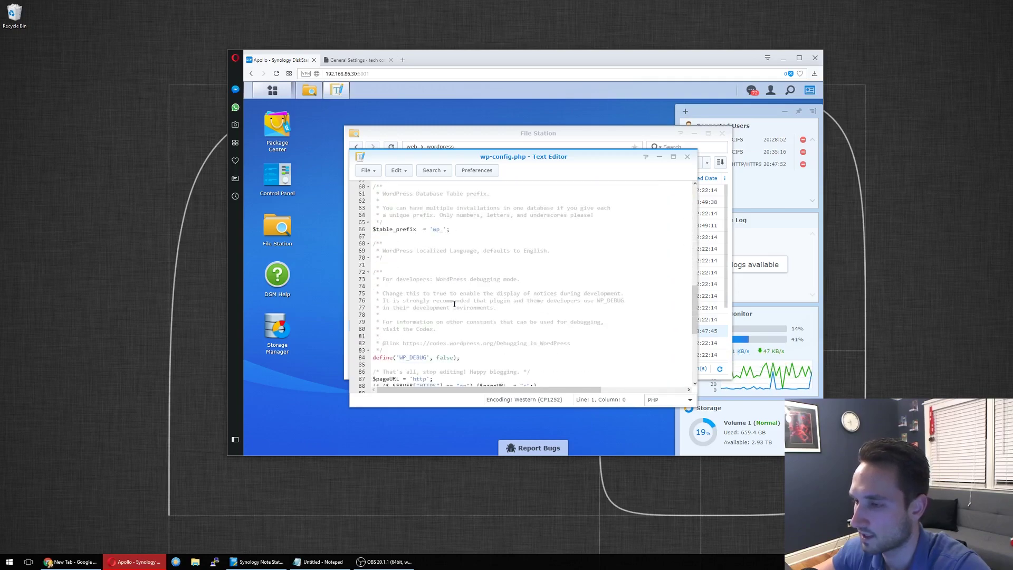
{"action": "scroll", "coordinate": [454, 304], "scroll_direction": "down", "scroll_amount": 5}
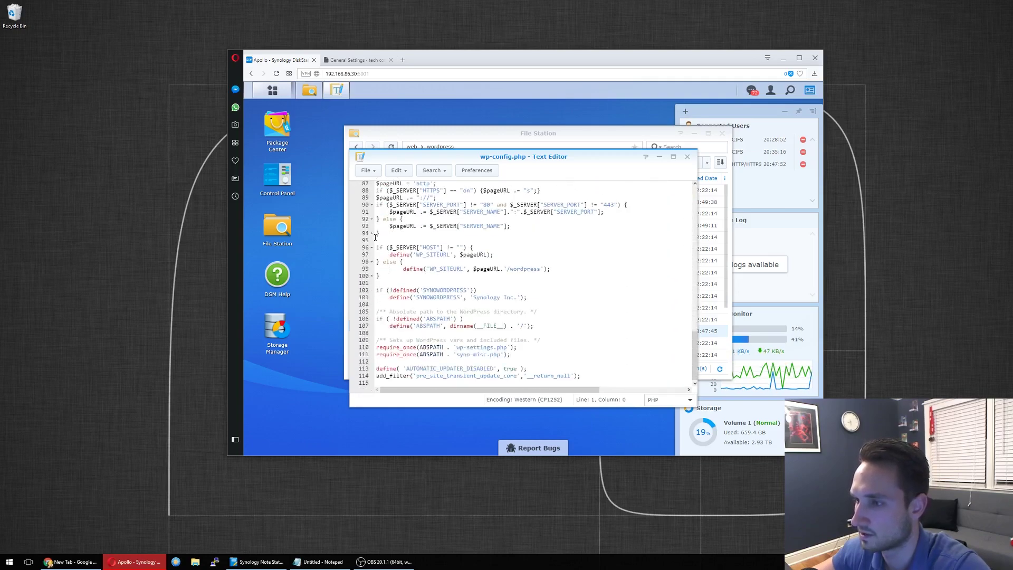
{"action": "left_click", "coordinate": [376, 247]}
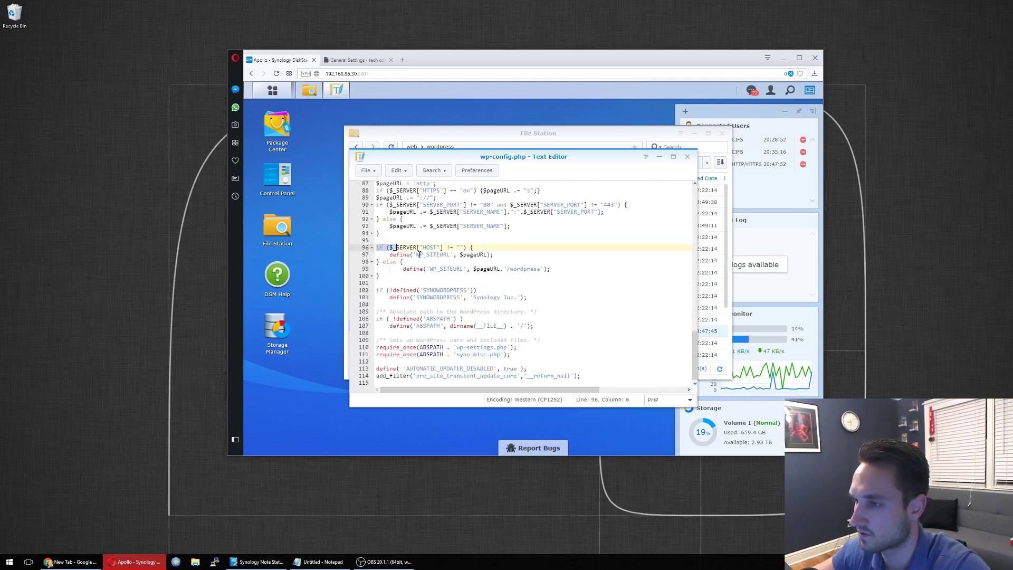
{"action": "left_click_drag", "start_coordinate": [427, 256], "coordinate": [510, 274]}
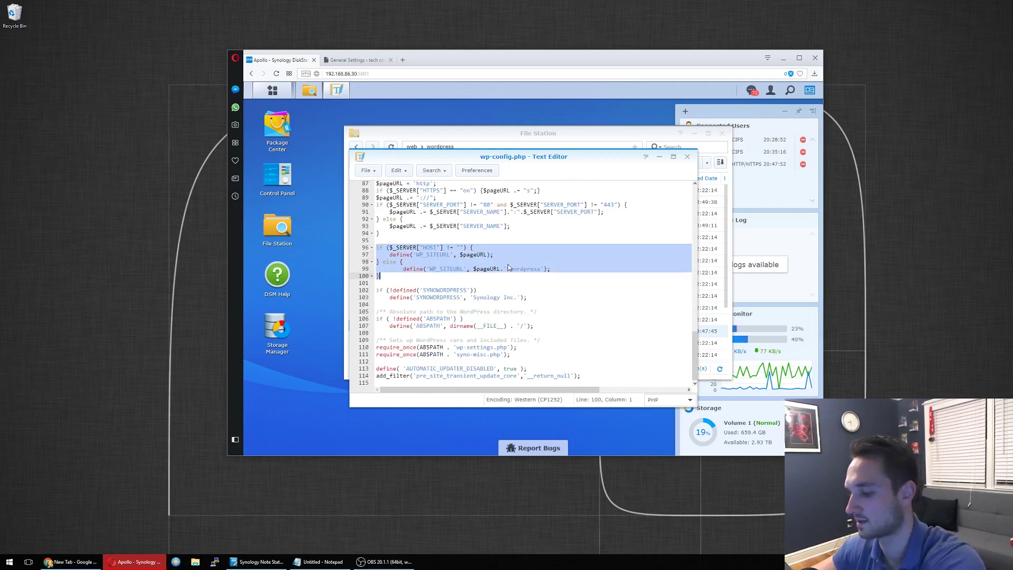
{"action": "key", "text": "Delete"}
{"action": "key", "text": "Delete"}
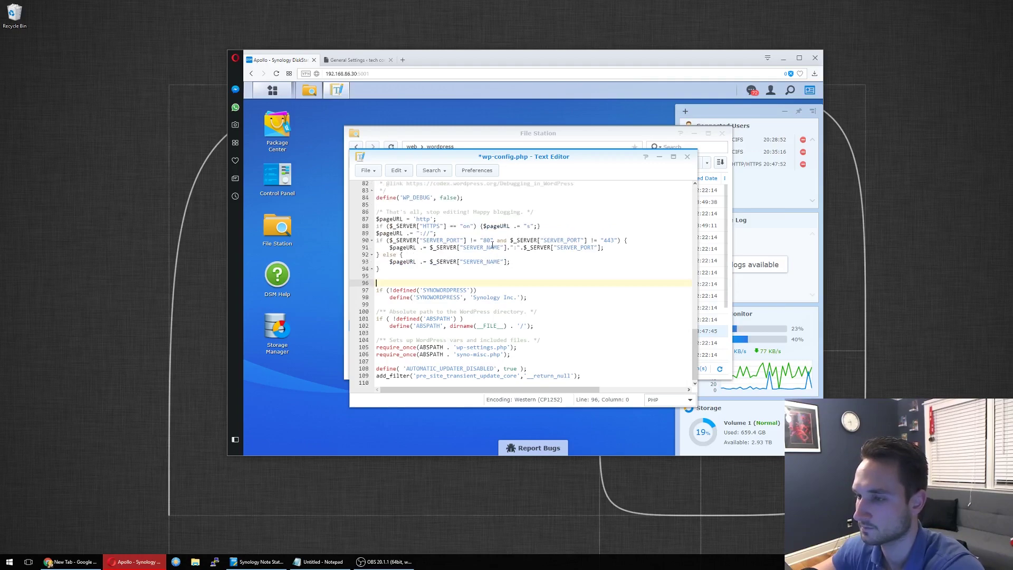
{"action": "key", "text": "Delete"}
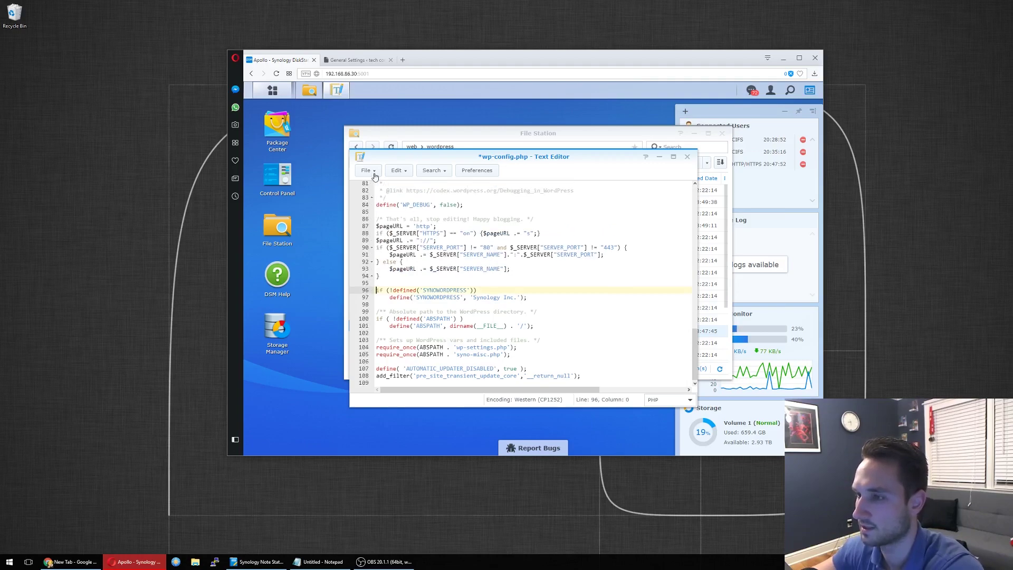
{"action": "left_click", "coordinate": [368, 170]}
{"action": "left_click", "coordinate": [377, 224]}
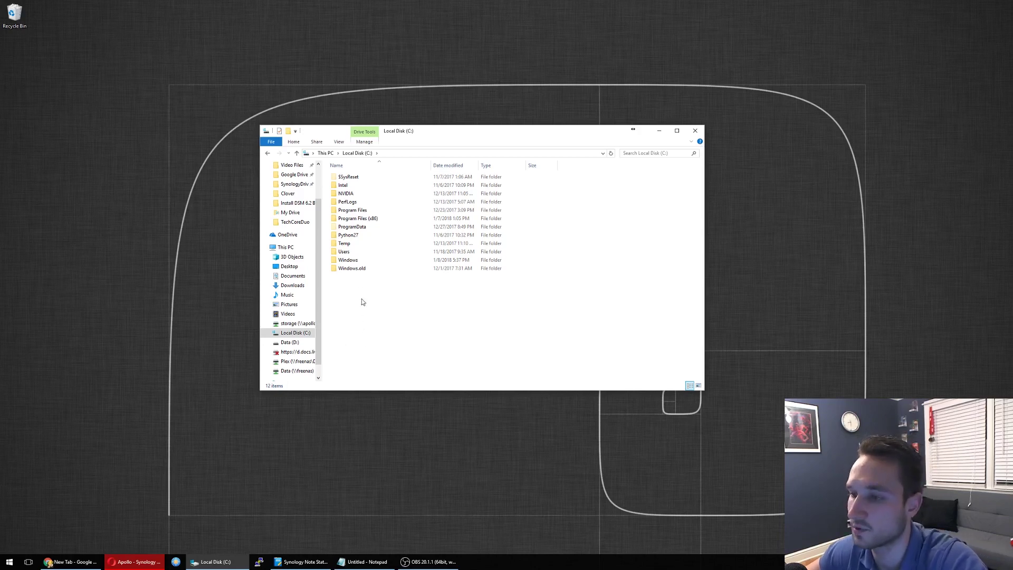
Step: Navigate to C:\Windows\System32\drivers\etc and bring up the hosts file's context menu
{"action": "double_click", "coordinate": [350, 261]}
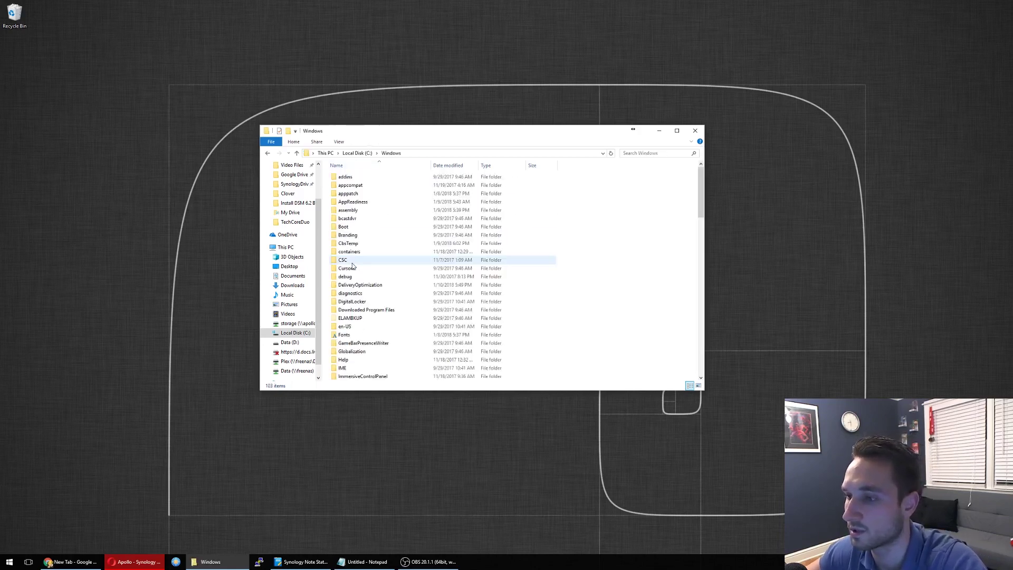
{"action": "key", "text": "s"}
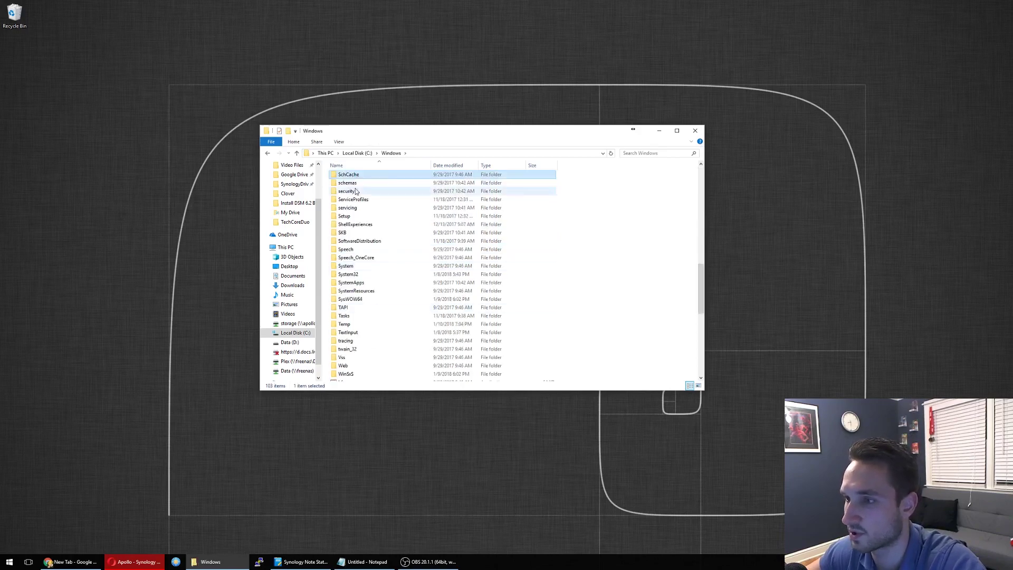
{"action": "double_click", "coordinate": [349, 274]}
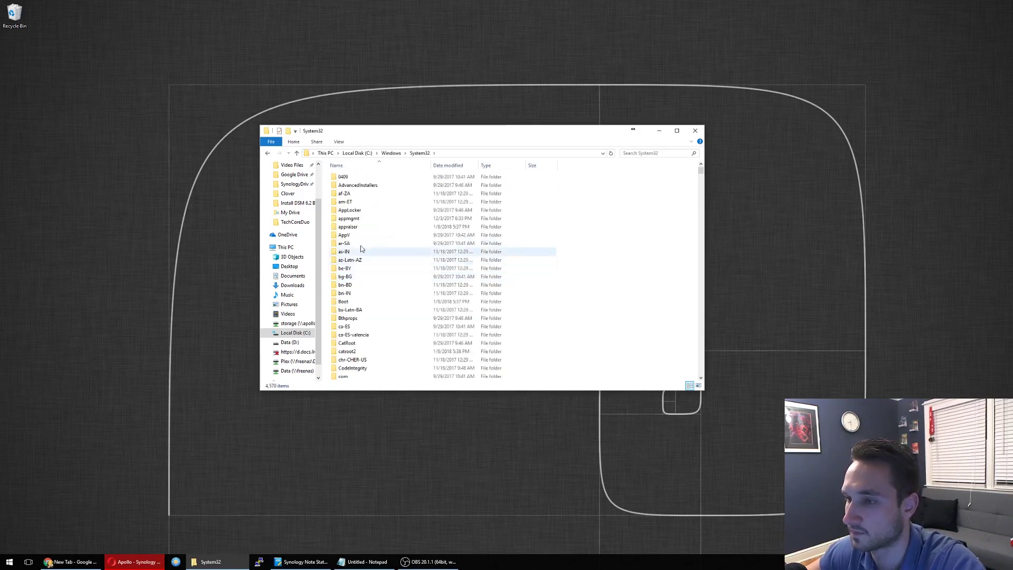
{"action": "key", "text": "d"}
{"action": "key", "text": "r"}
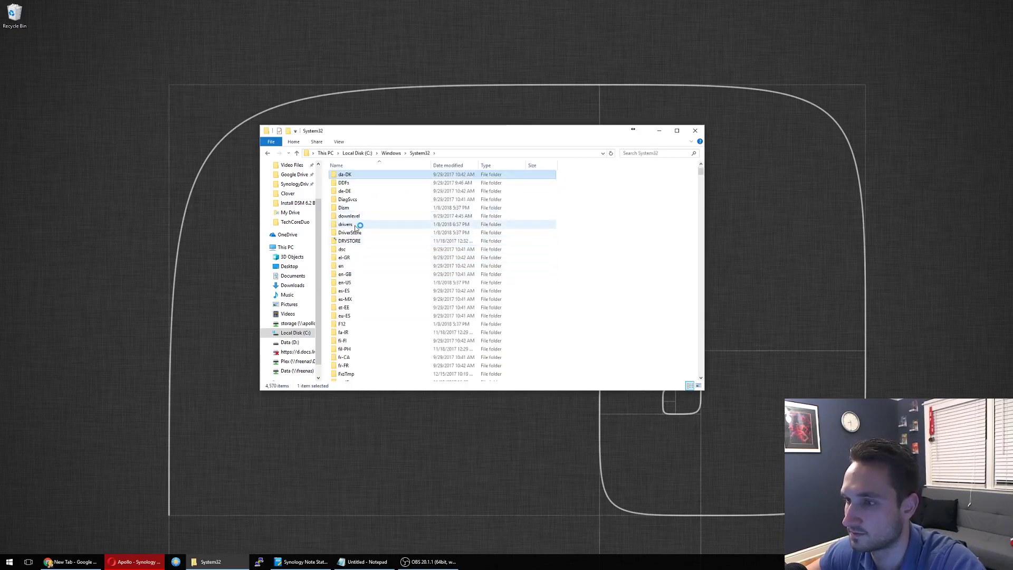
{"action": "double_click", "coordinate": [357, 224]}
{"action": "double_click", "coordinate": [357, 185]}
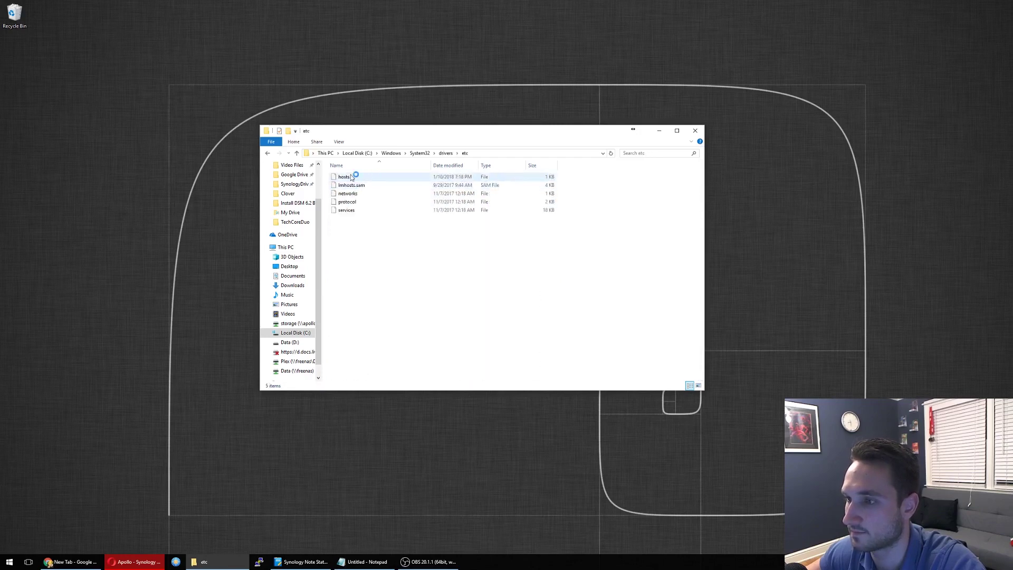
{"action": "left_click", "coordinate": [353, 177]}
{"action": "right_click", "coordinate": [359, 177]}
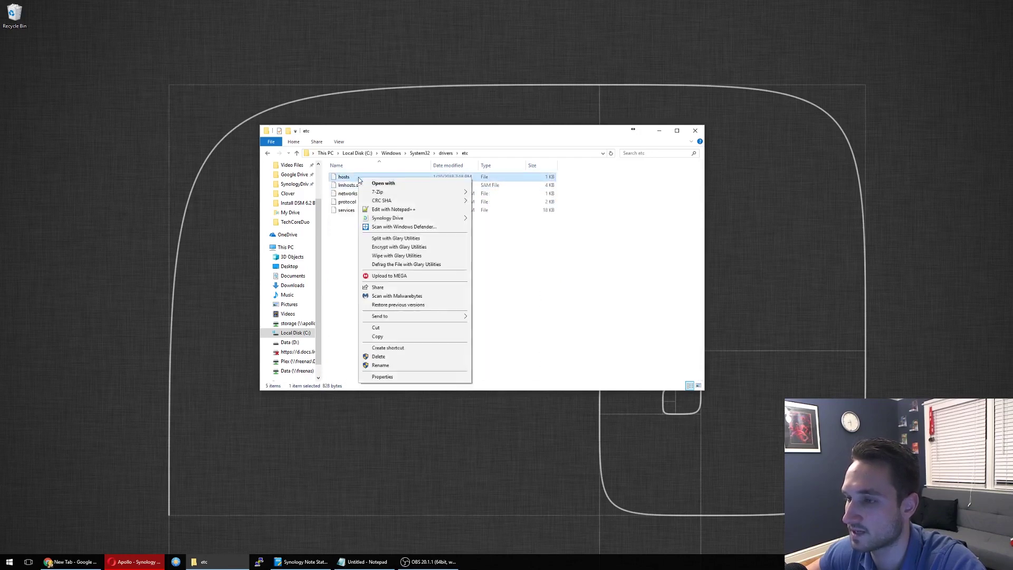
Step: Open hosts in Notepad++ and add '192.168.86.30 techcoreduo.ddns.net' on line 23
{"action": "left_click", "coordinate": [393, 210]}
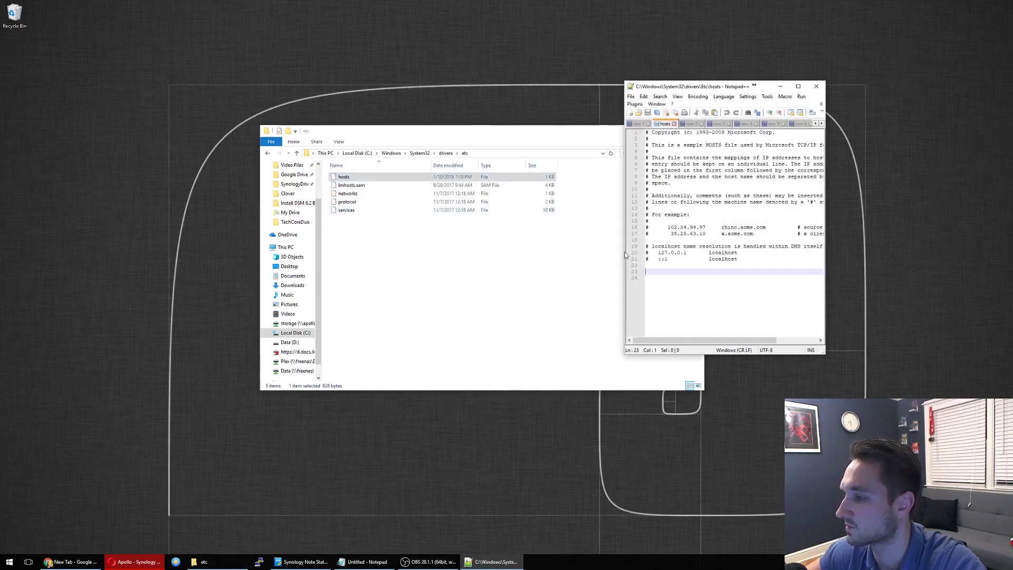
{"action": "left_click_drag", "start_coordinate": [625, 255], "coordinate": [525, 256]}
{"action": "left_click", "coordinate": [556, 261]}
{"action": "key", "text": "Down"}
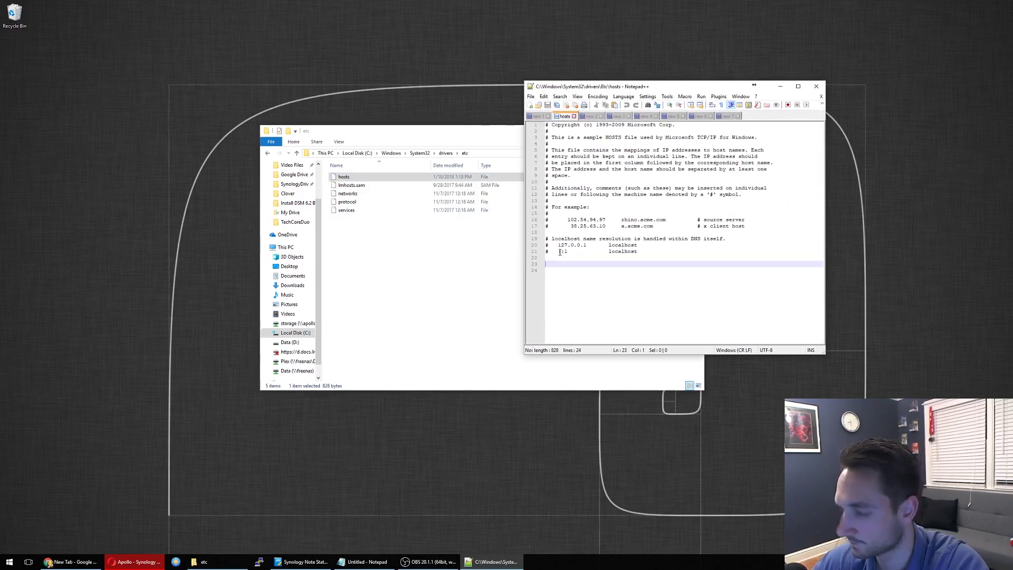
{"action": "type", "text": "192."}
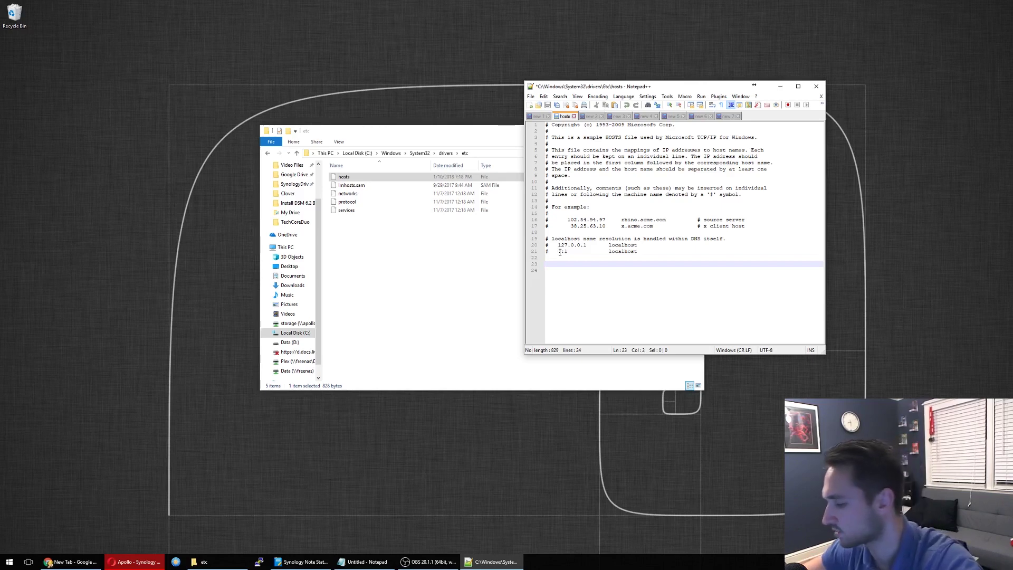
{"action": "type", "text": "168.86.30 "}
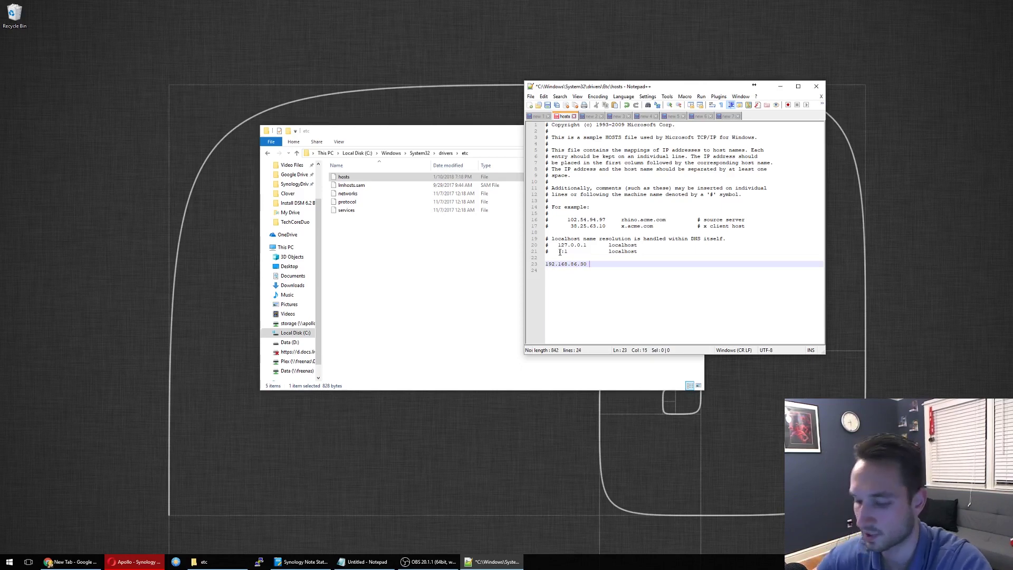
{"action": "type", "text": "techcoreduo.ddns."}
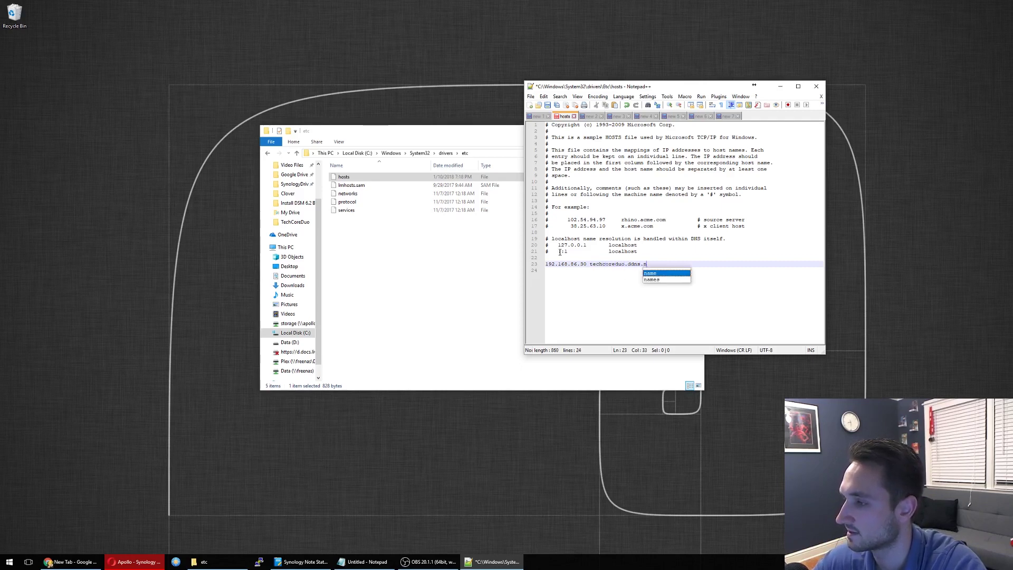
{"action": "type", "text": "net"}
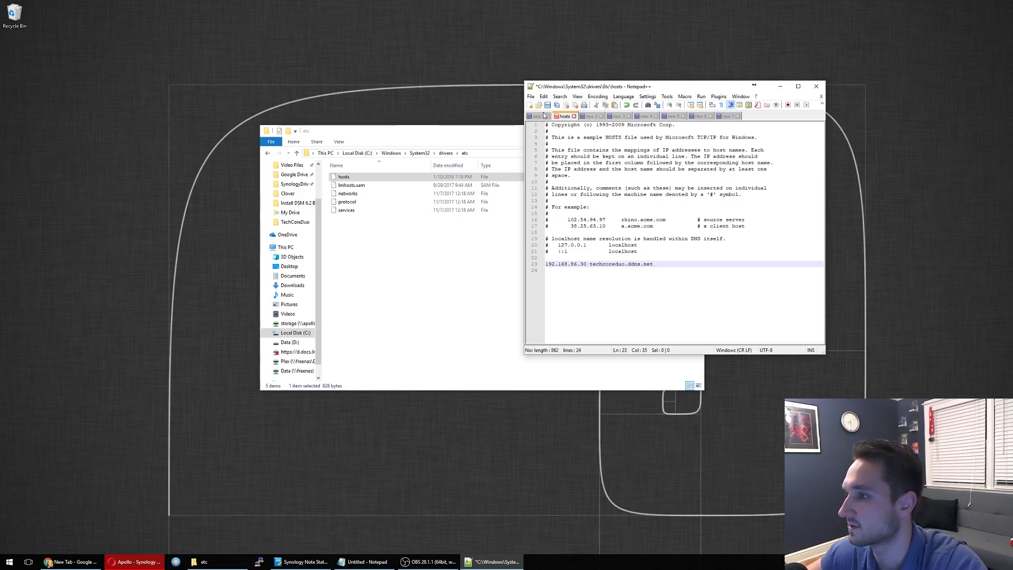
Step: Save the hosts file with Administrator rights, then close Notepad++ and the etc folder window
{"action": "left_click", "coordinate": [547, 105]}
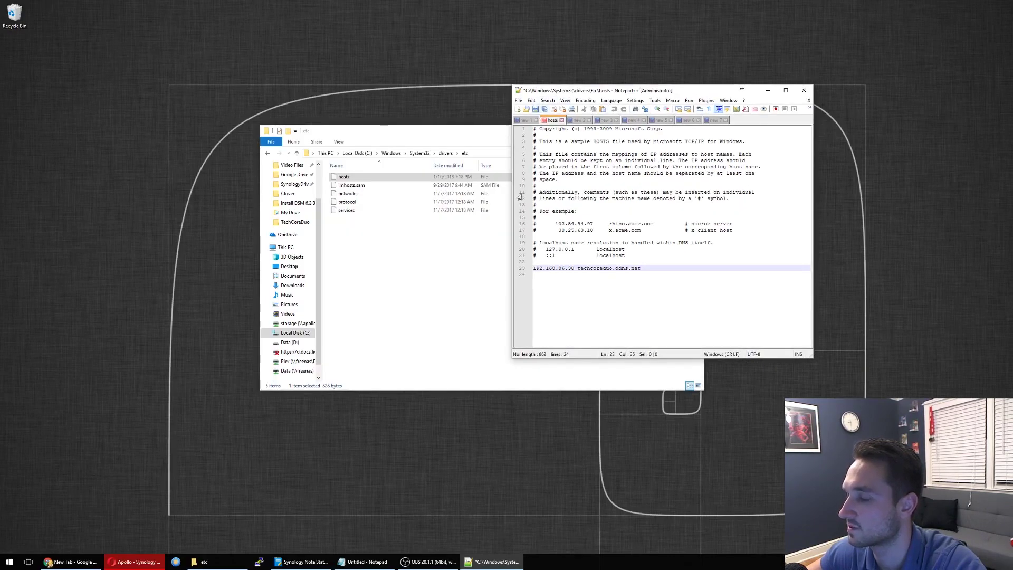
{"action": "key", "text": "ctrl+s"}
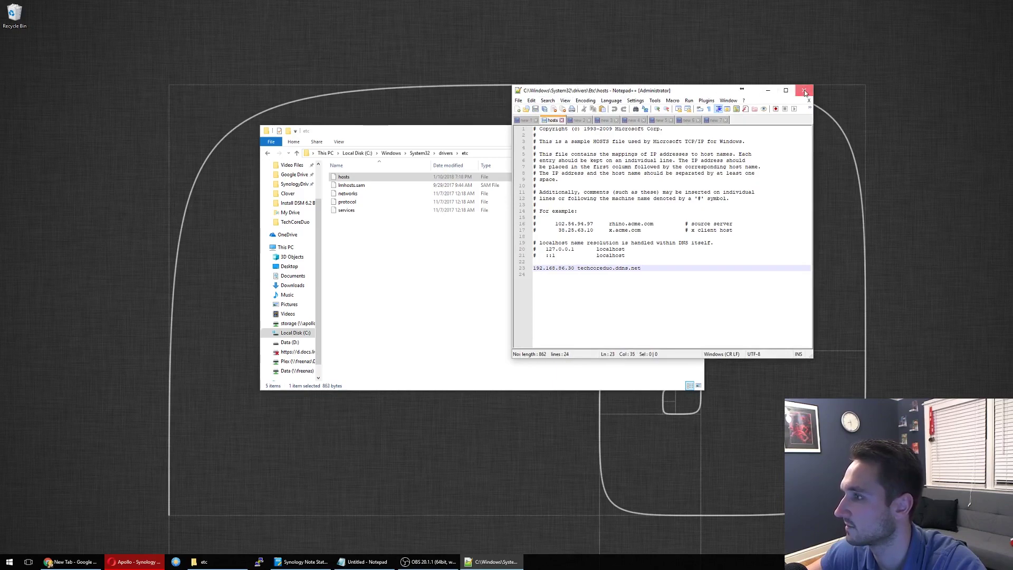
{"action": "left_click", "coordinate": [804, 91]}
{"action": "left_click", "coordinate": [696, 131]}
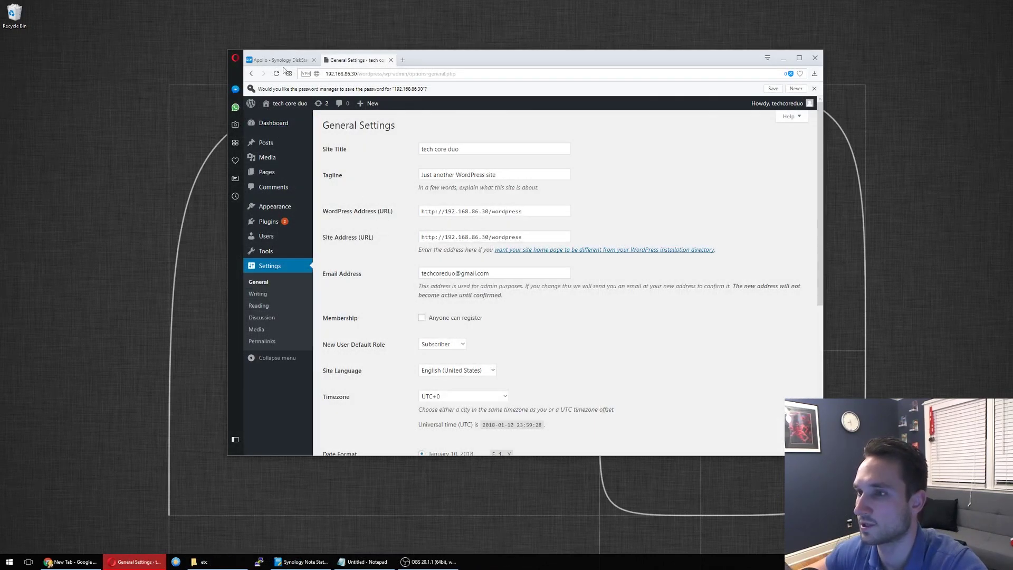
Step: Replace the IP with techcoreduo.ddns.net in WordPress Address and Site Address, then save the changes
{"action": "left_click", "coordinate": [489, 212]}
{"action": "left_click_drag", "start_coordinate": [489, 212], "coordinate": [444, 212]}
{"action": "type", "text": "techcoreduo.ddns.net"}
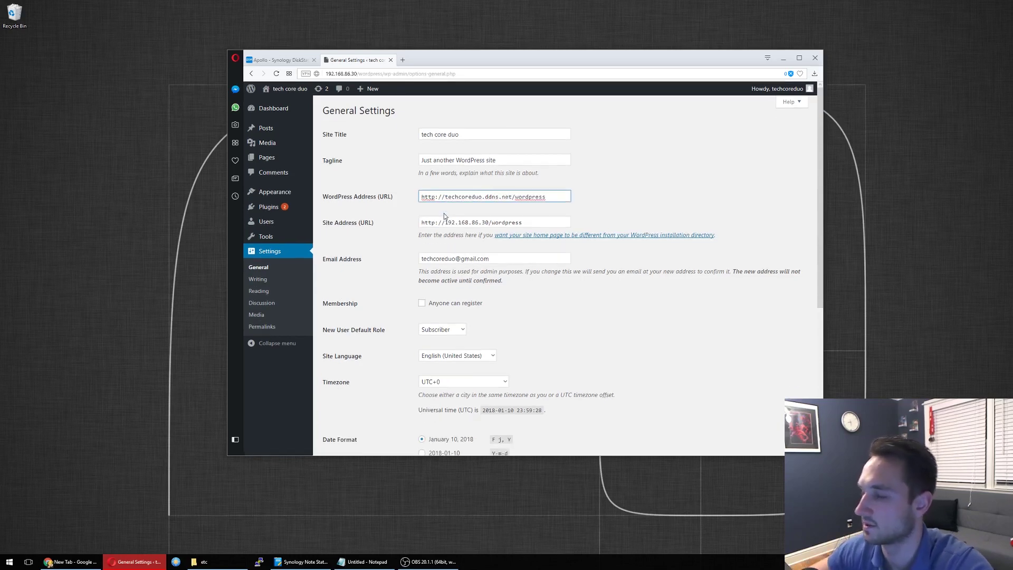
{"action": "key", "text": "shift+Left"}
{"action": "key", "text": "shift+Left"}
{"action": "key", "text": "shift+Left"}
{"action": "key", "text": "shift+Left"}
{"action": "key", "text": "shift+Left"}
{"action": "key", "text": "shift+Left"}
{"action": "key", "text": "shift+Left"}
{"action": "key", "text": "shift+Left"}
{"action": "key", "text": "shift+Left"}
{"action": "key", "text": "shift+Left"}
{"action": "key", "text": "shift+Left"}
{"action": "key", "text": "shift+Left"}
{"action": "key", "text": "shift+Left"}
{"action": "key", "text": "shift+Left"}
{"action": "key", "text": "shift+Left"}
{"action": "key", "text": "shift+Left"}
{"action": "key", "text": "shift+Left"}
{"action": "key", "text": "shift+Left"}
{"action": "key", "text": "shift+Left"}
{"action": "key", "text": "shift+Left"}
{"action": "key", "text": "ctrl+c"}
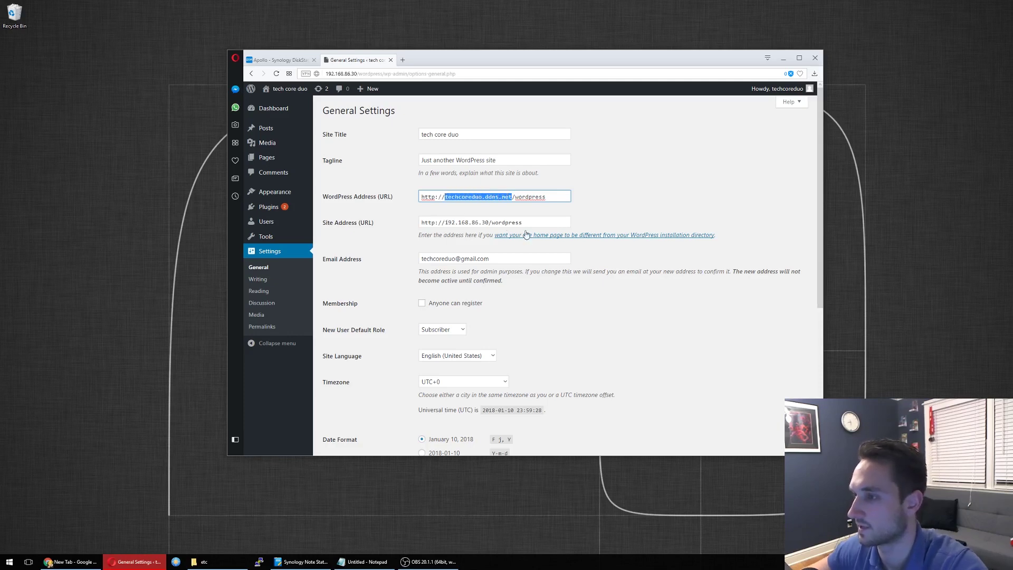
{"action": "left_click_drag", "start_coordinate": [522, 222], "coordinate": [446, 235]}
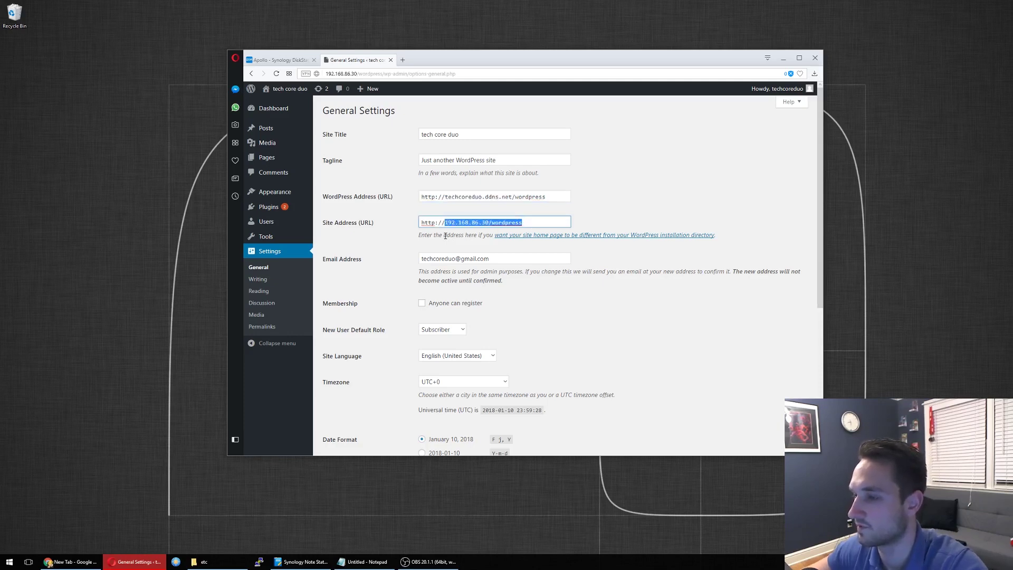
{"action": "key", "text": "ctrl+v"}
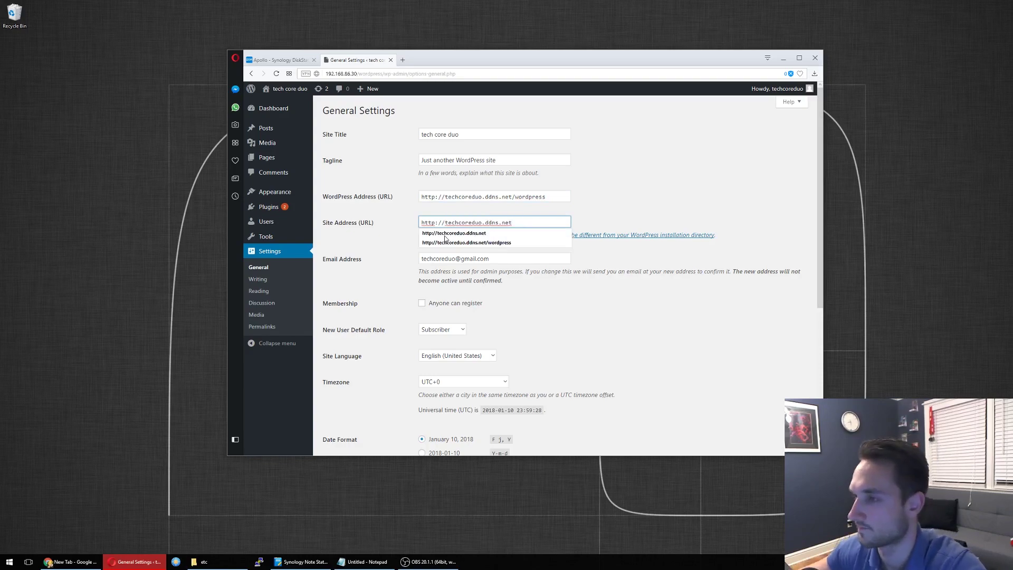
{"action": "scroll", "coordinate": [474, 264], "scroll_direction": "down", "scroll_amount": 5}
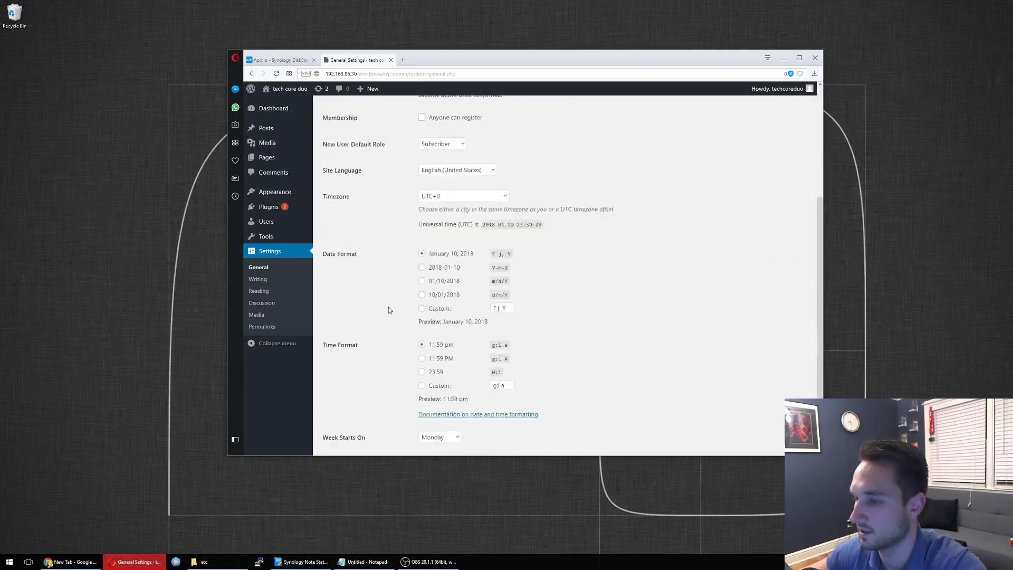
{"action": "left_click", "coordinate": [349, 413]}
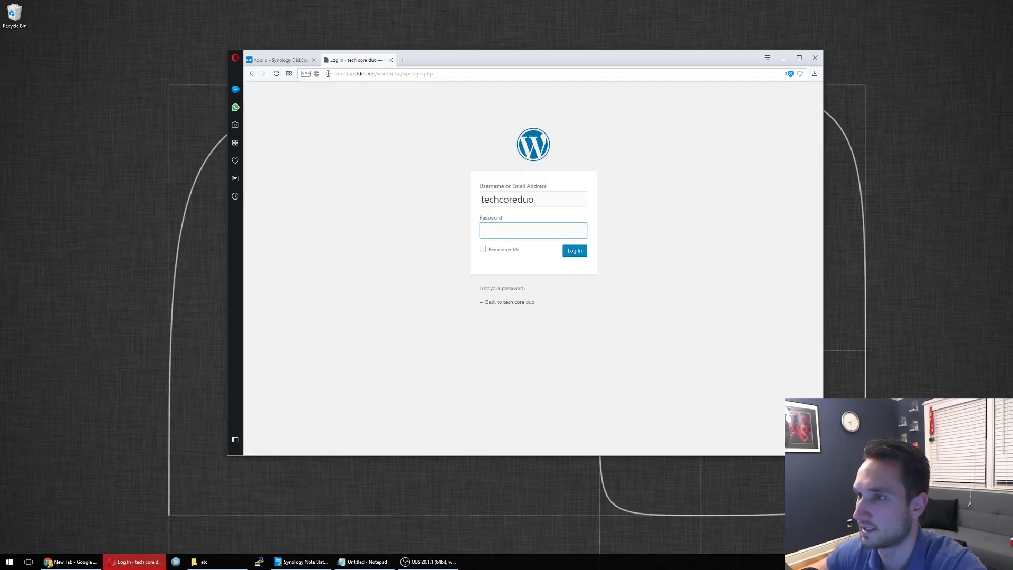
Step: Select the domain portion of the address bar to keep only techcoreduo.ddns.net
{"action": "left_click_drag", "start_coordinate": [325, 74], "coordinate": [375, 74]}
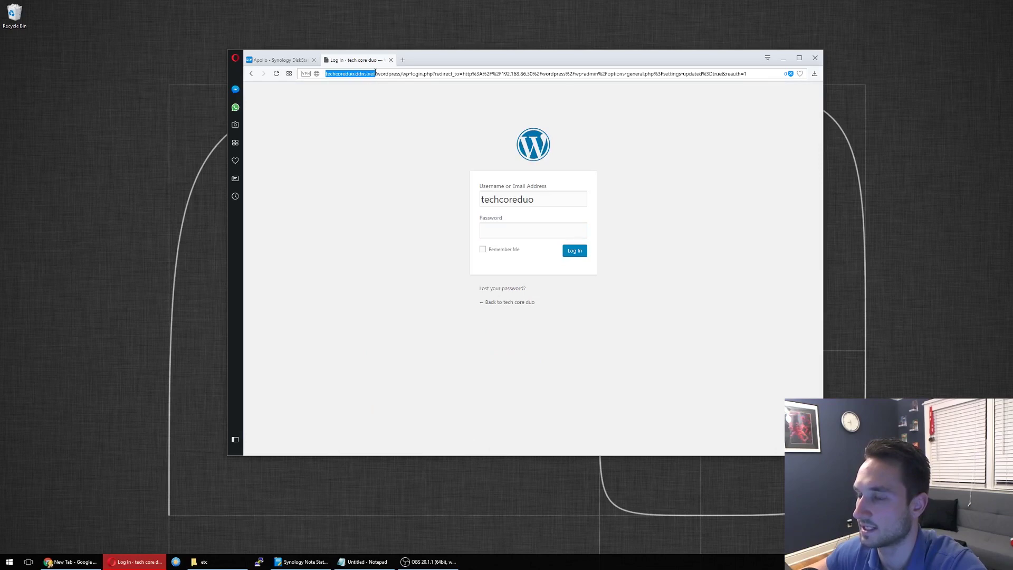